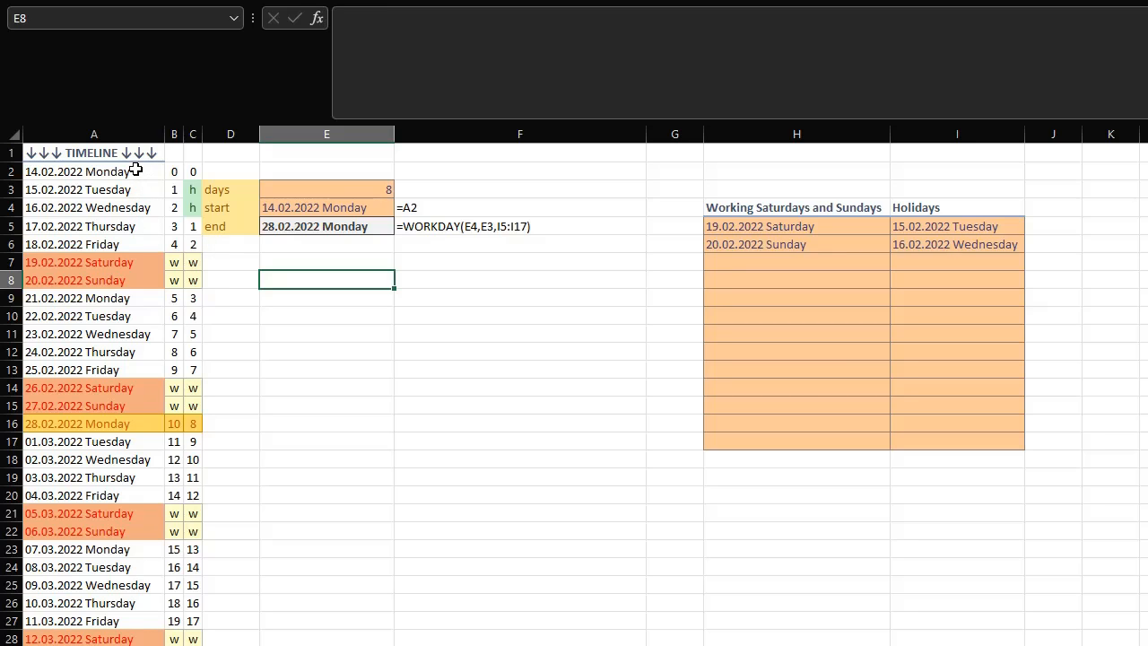
# Step: Select the timeline dates from A2 downward and inspect the start date, days and holidays arguments of the WORKDAY formula in E5
pyautogui.moveTo(135, 171); pyautogui.dragTo(98, 636)
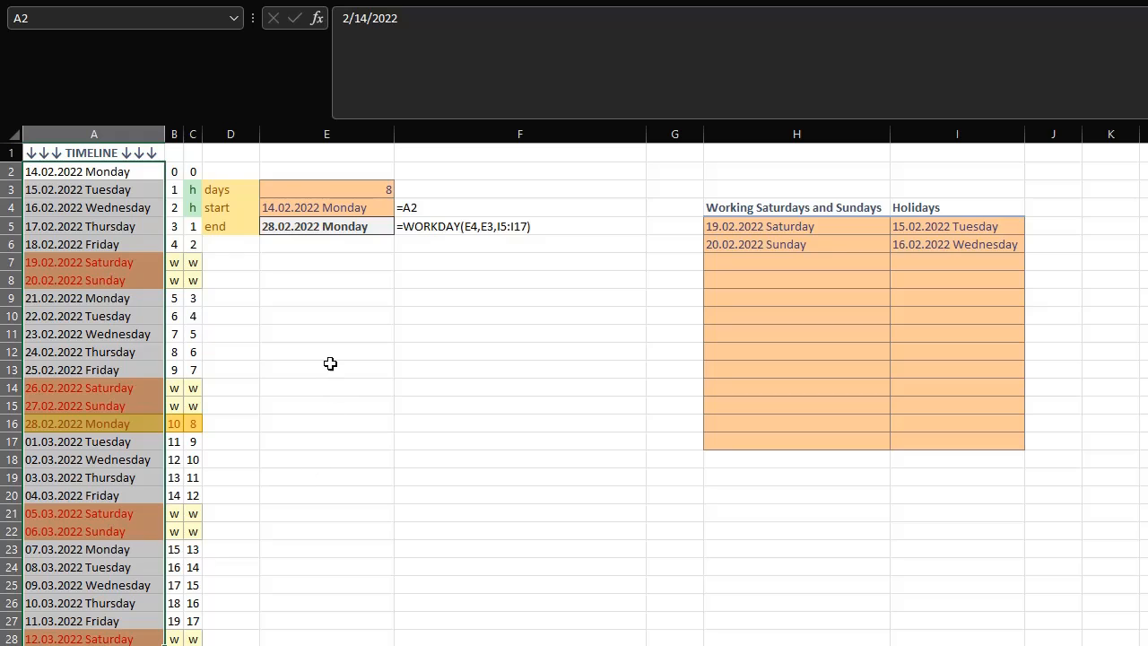
pyautogui.doubleClick(330, 226)
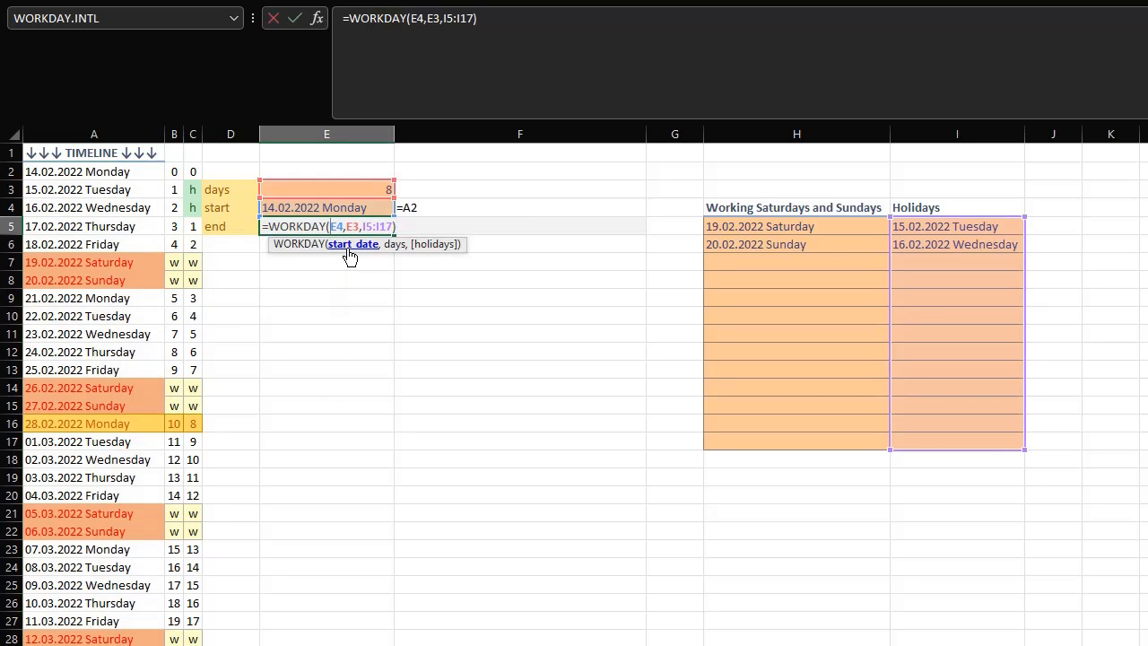
pyautogui.click(350, 246)
pyautogui.click(395, 247)
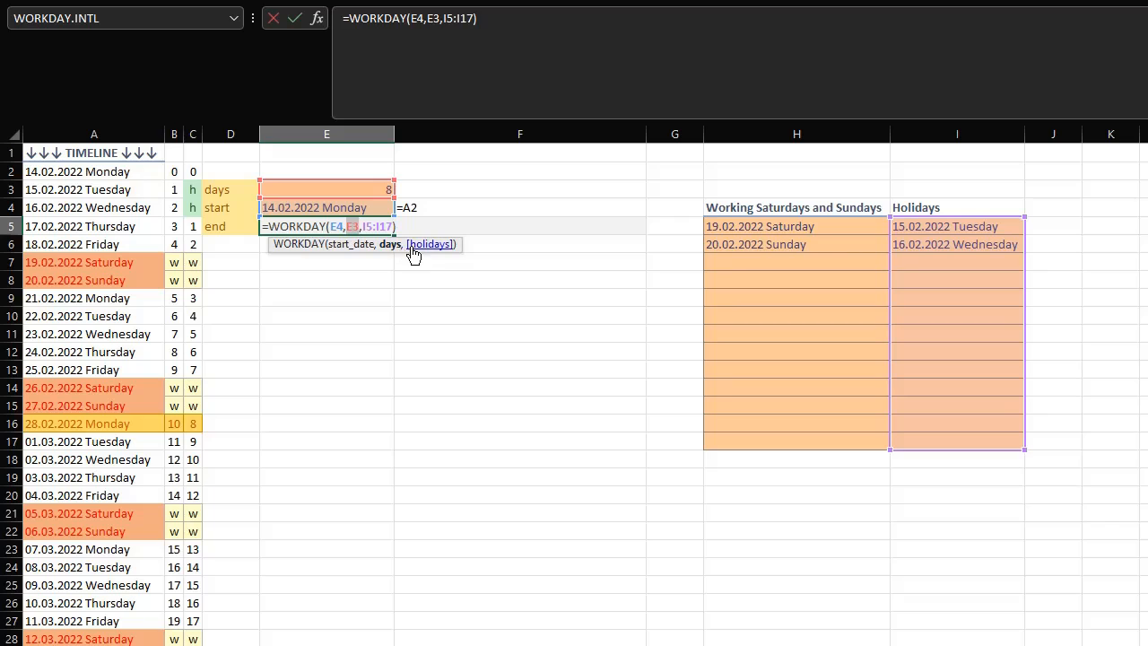
pyautogui.click(432, 247)
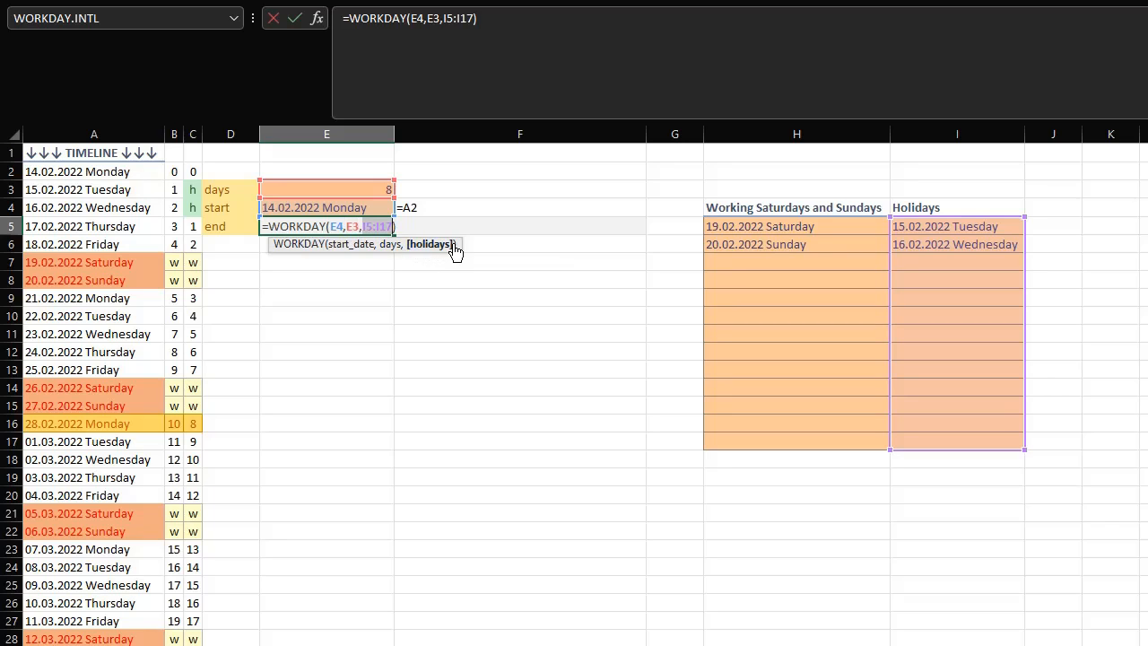
pyautogui.press('Escape')
# Step: Set the number of days in E3 to 7, then change it to 3 to test the end date
pyautogui.click(362, 193)
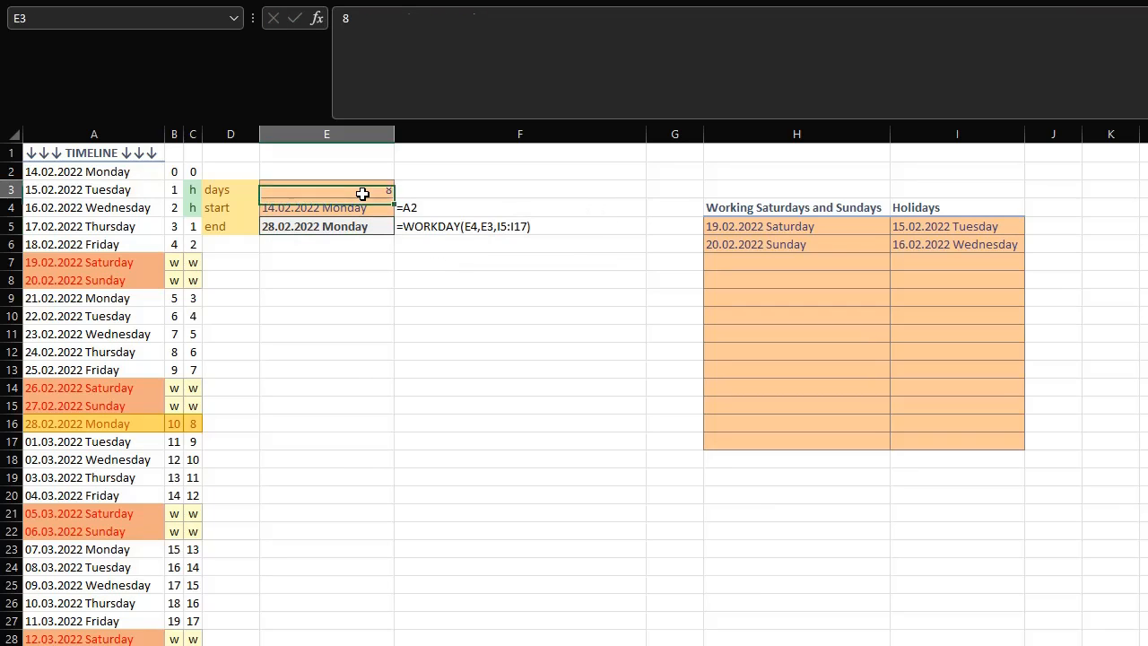
pyautogui.write('7')
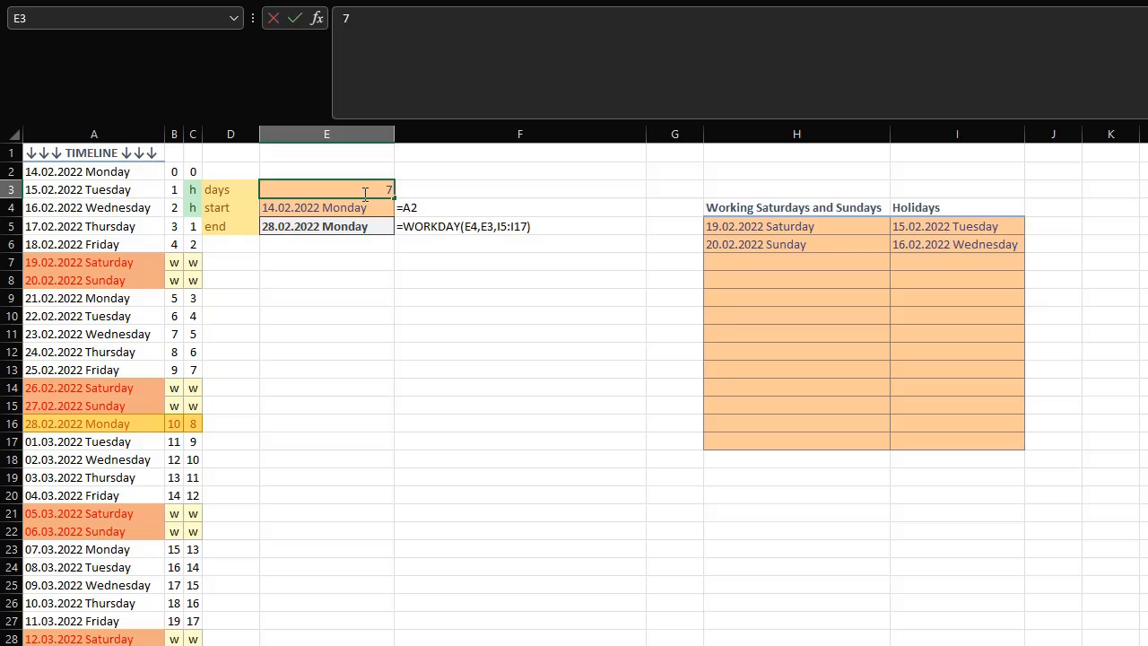
pyautogui.press('Return')
pyautogui.click(366, 192)
pyautogui.write('3')
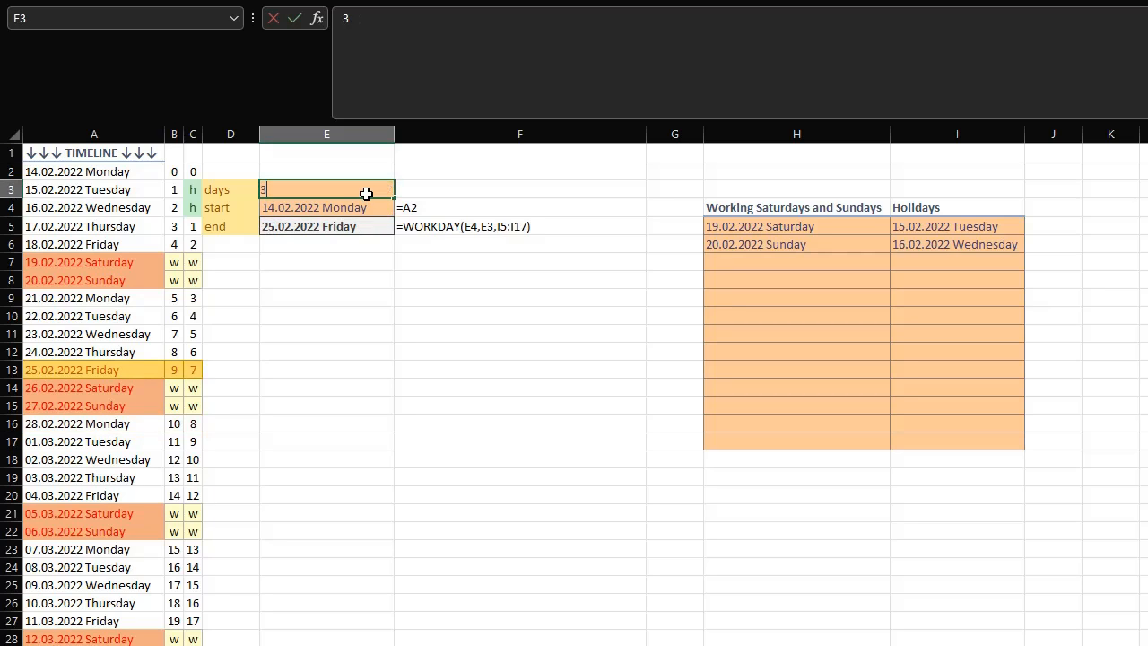
pyautogui.press('Return')
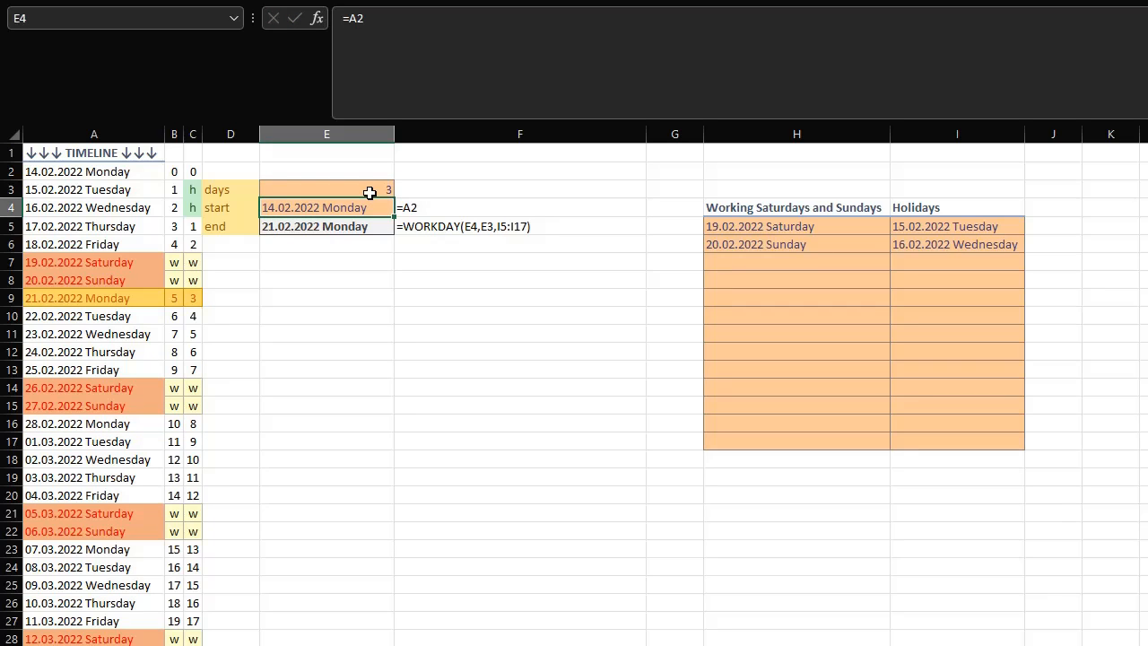
# Step: Clear the two holiday dates in I5:I6 to test the end date, then undo the deletion
pyautogui.click(933, 235)
pyautogui.moveTo(933, 237); pyautogui.dragTo(933, 241)
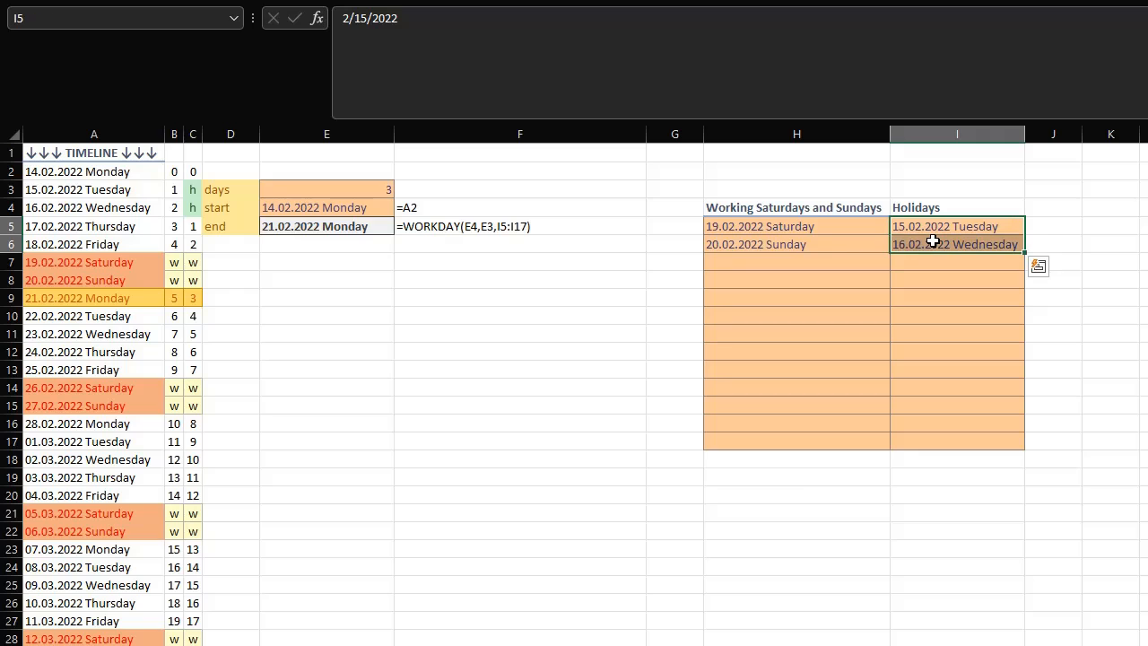
pyautogui.press('Delete')
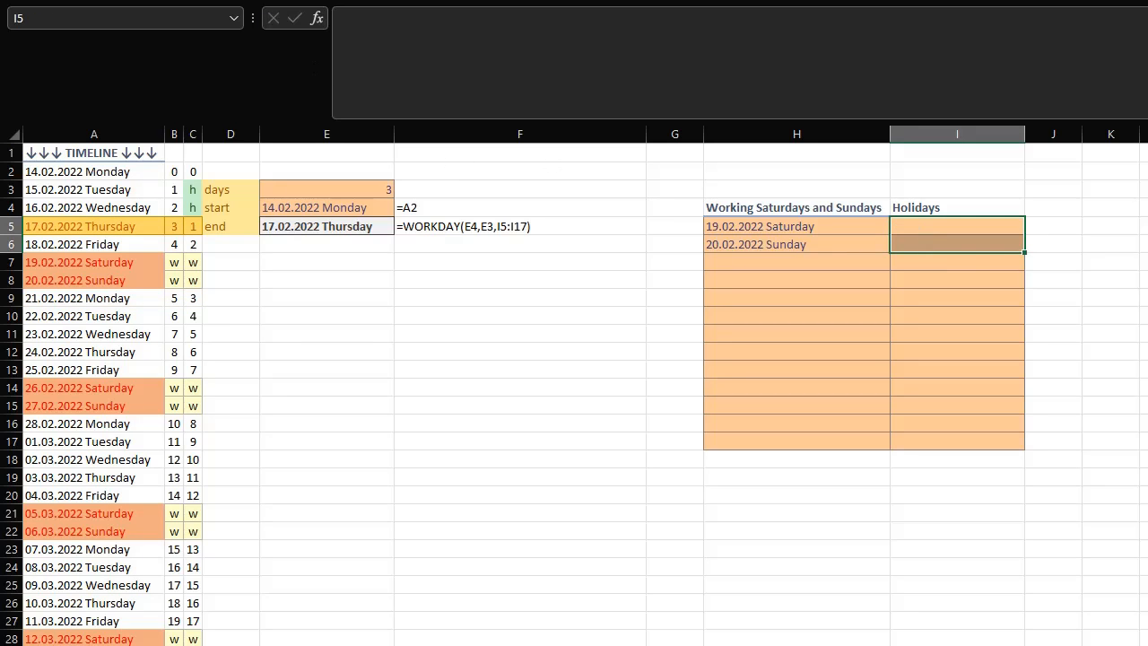
pyautogui.hotkey('ctrl', 'z')
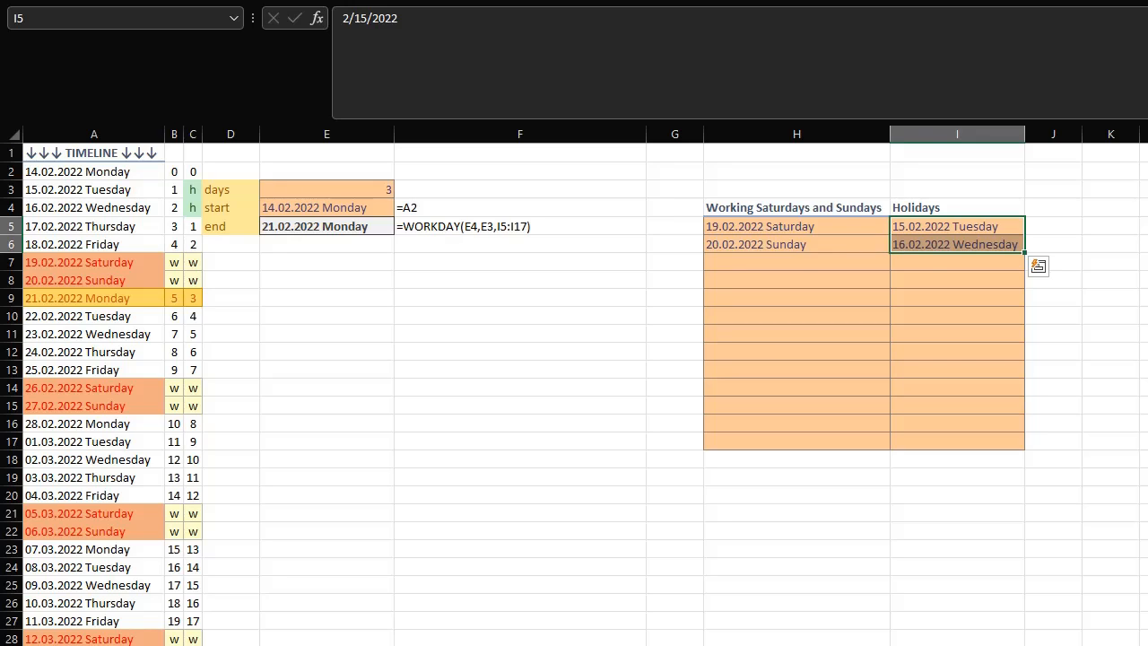
# Step: Switch to the sheet with the COUNTIFS calculation and inspect each criteria range and criterion of the formula in E7
pyautogui.hotkey('alt', 'Tab')
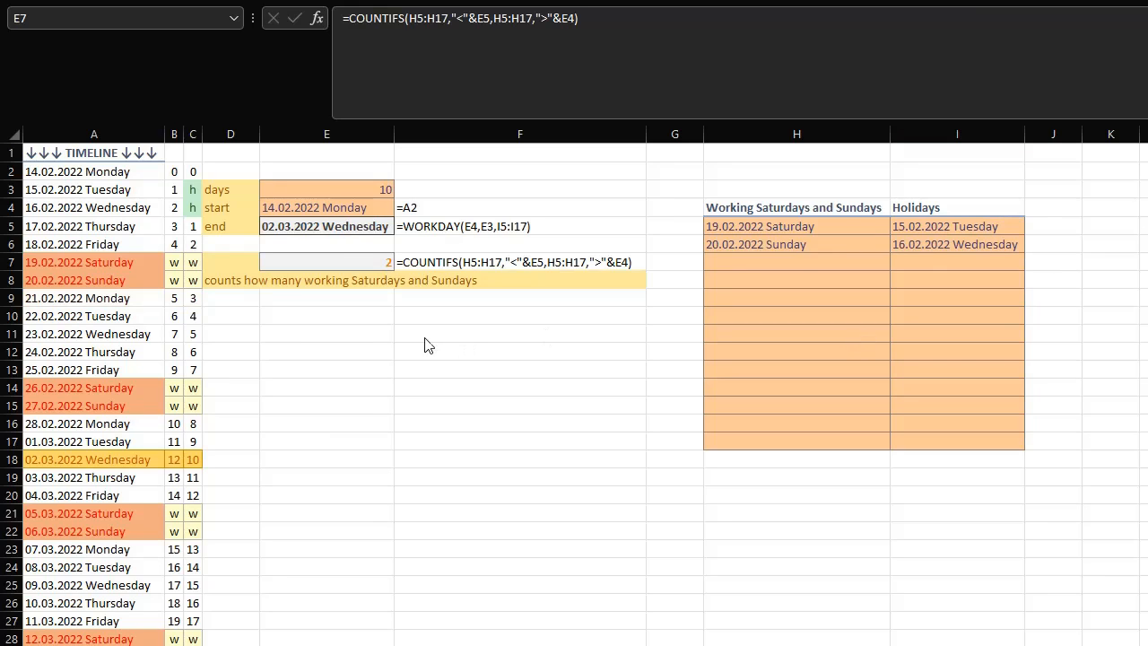
pyautogui.hotkey('alt', 'Tab')
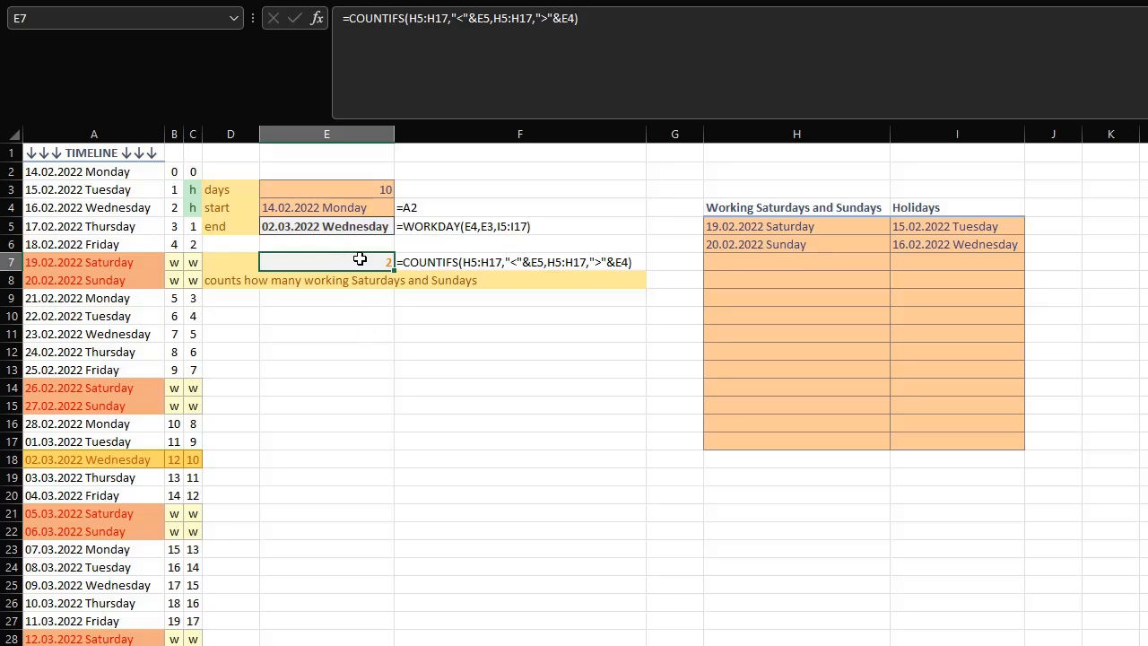
pyautogui.click(417, 261)
pyautogui.click(371, 259)
pyautogui.doubleClick(368, 262)
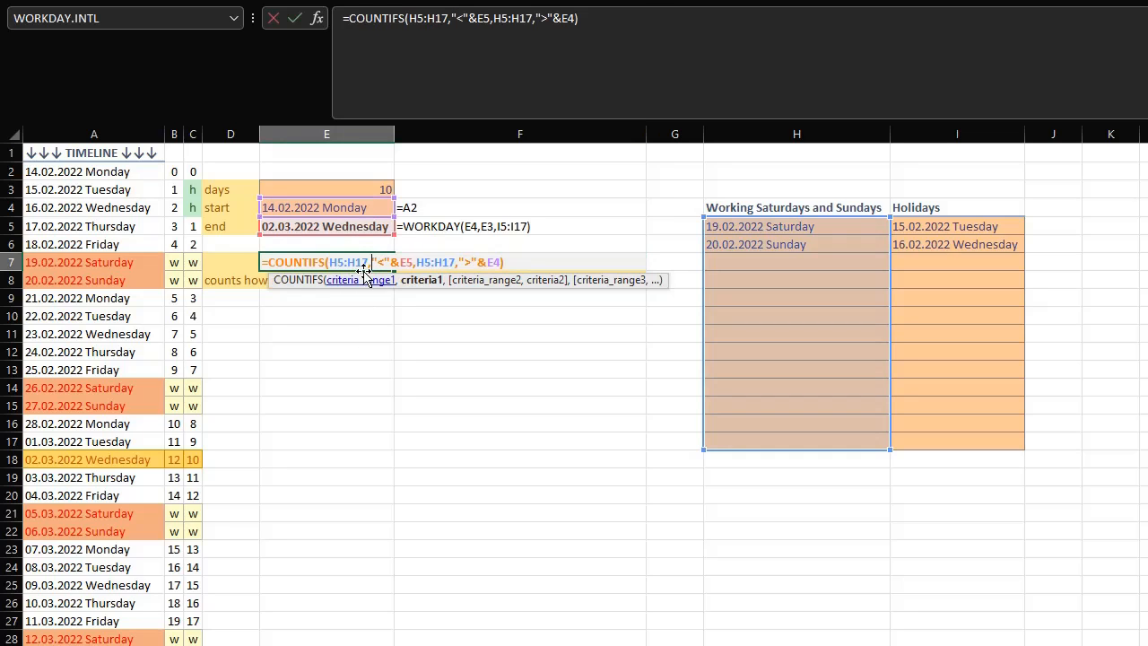
pyautogui.click(357, 280)
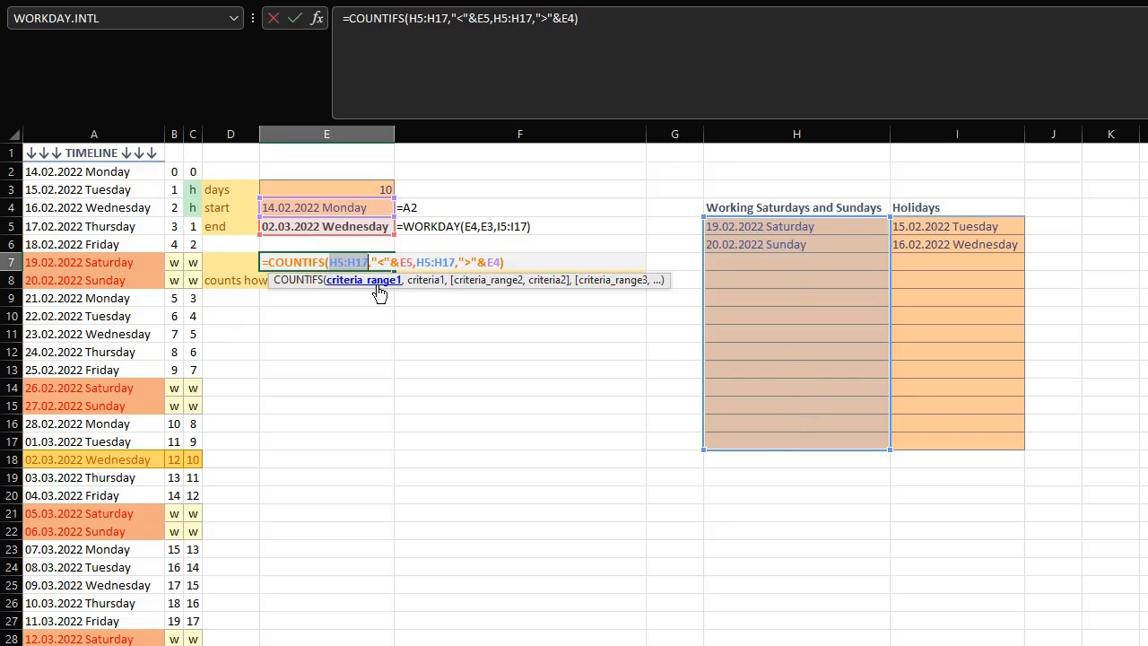
pyautogui.click(418, 281)
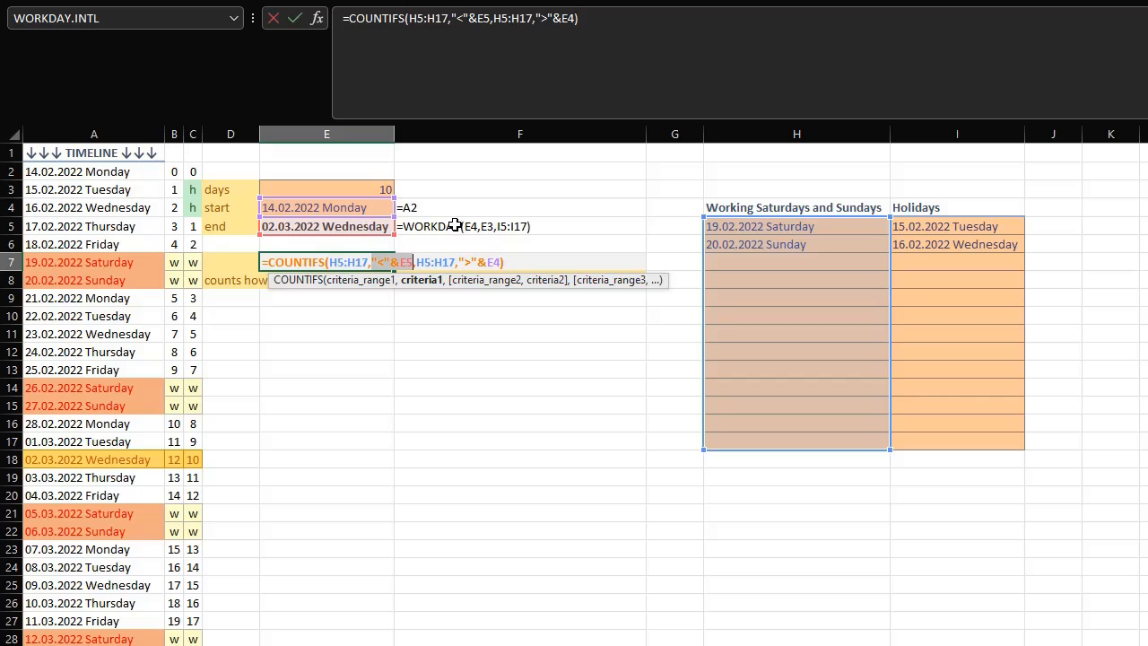
pyautogui.click(471, 283)
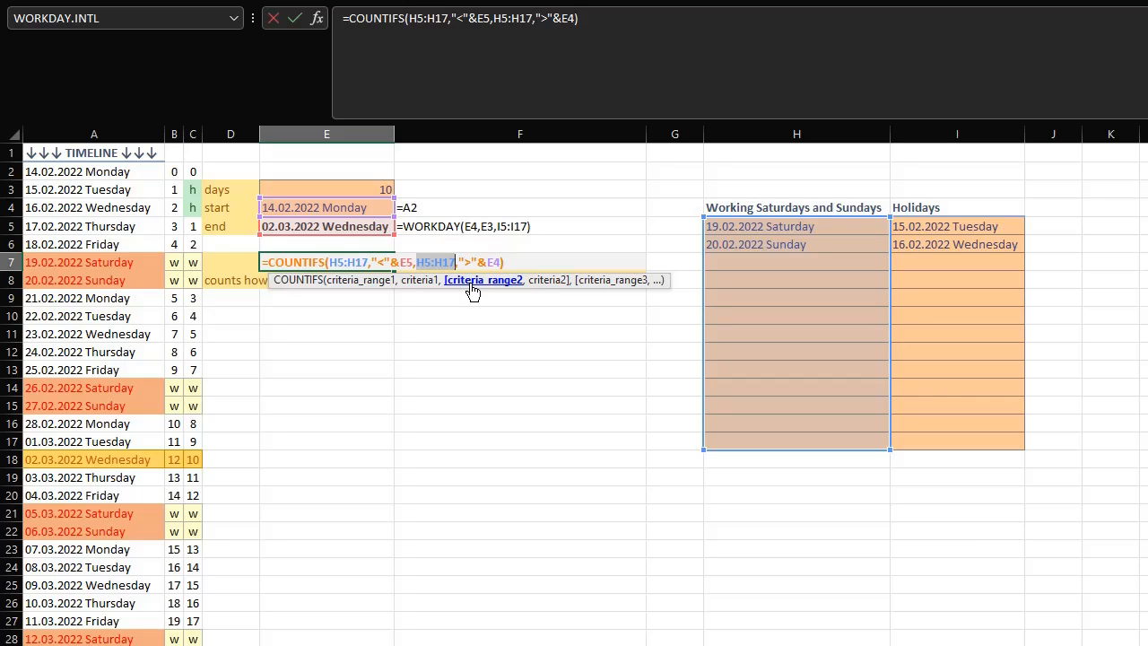
pyautogui.click(543, 281)
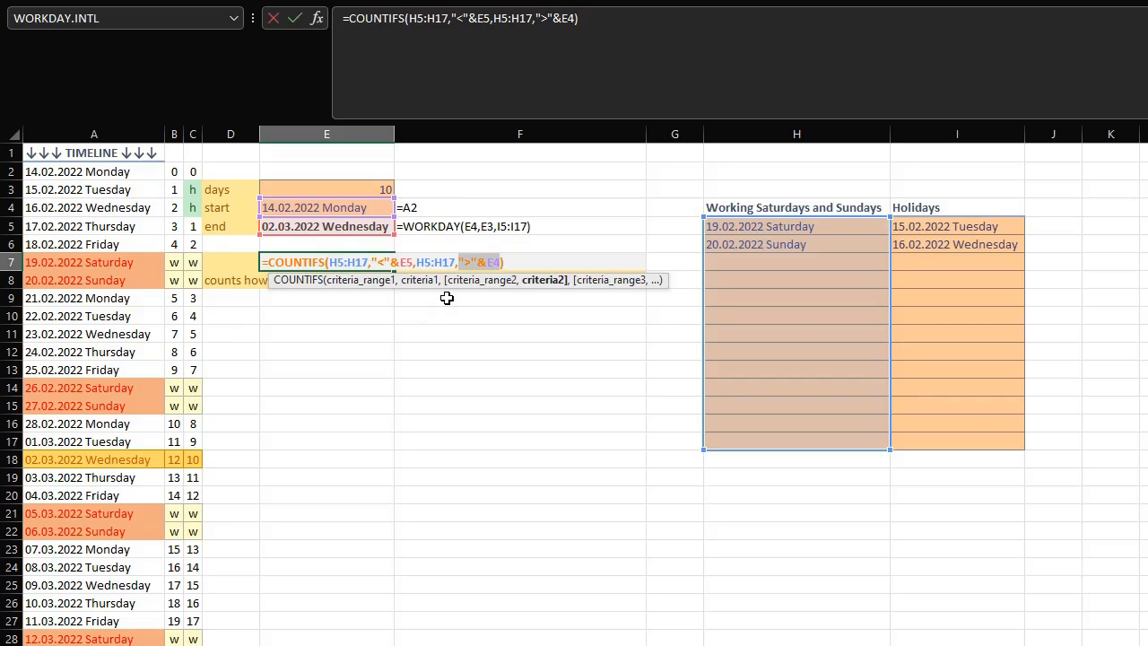
pyautogui.hotkey('ctrl', 'Return')
# Step: Clear the working Sunday and Saturday dates in H6 and H5 to test the count, then undo both deletions
pyautogui.click(756, 242)
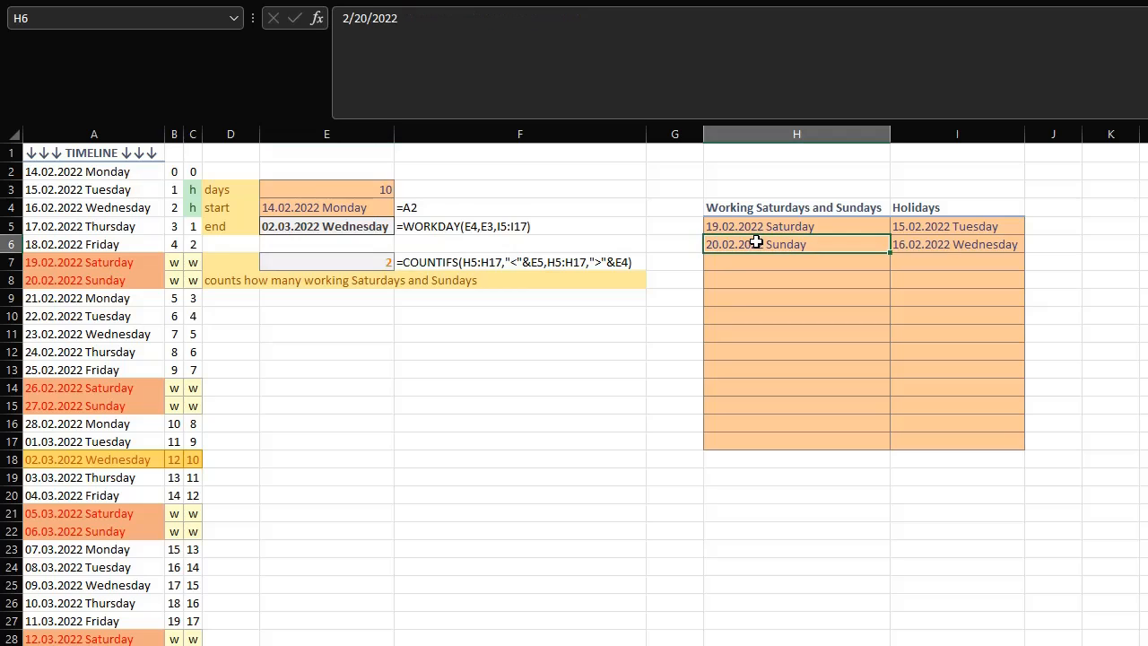
pyautogui.press('Delete')
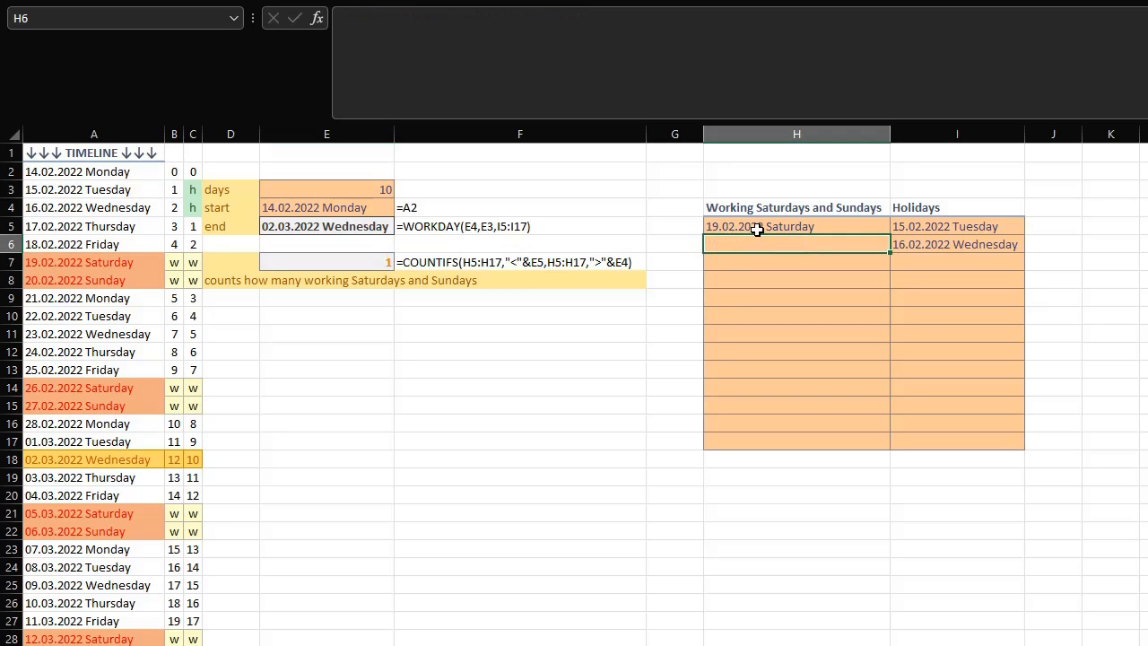
pyautogui.click(757, 226)
pyautogui.press('Delete')
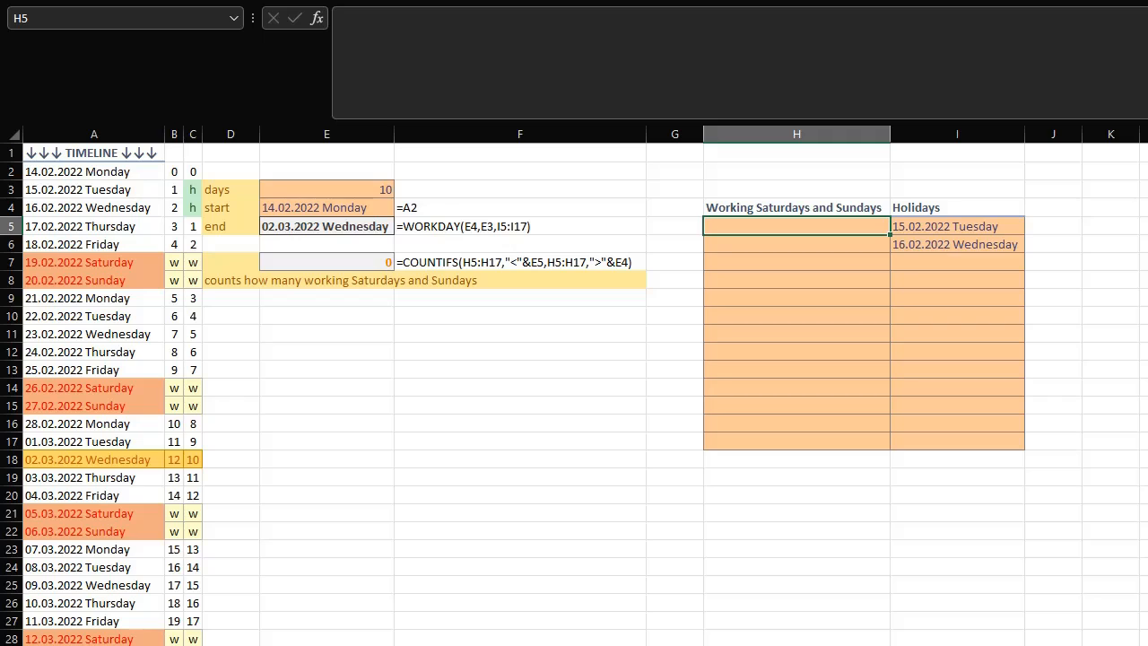
pyautogui.hotkey('ctrl', 'z')
pyautogui.hotkey('ctrl', 'z')
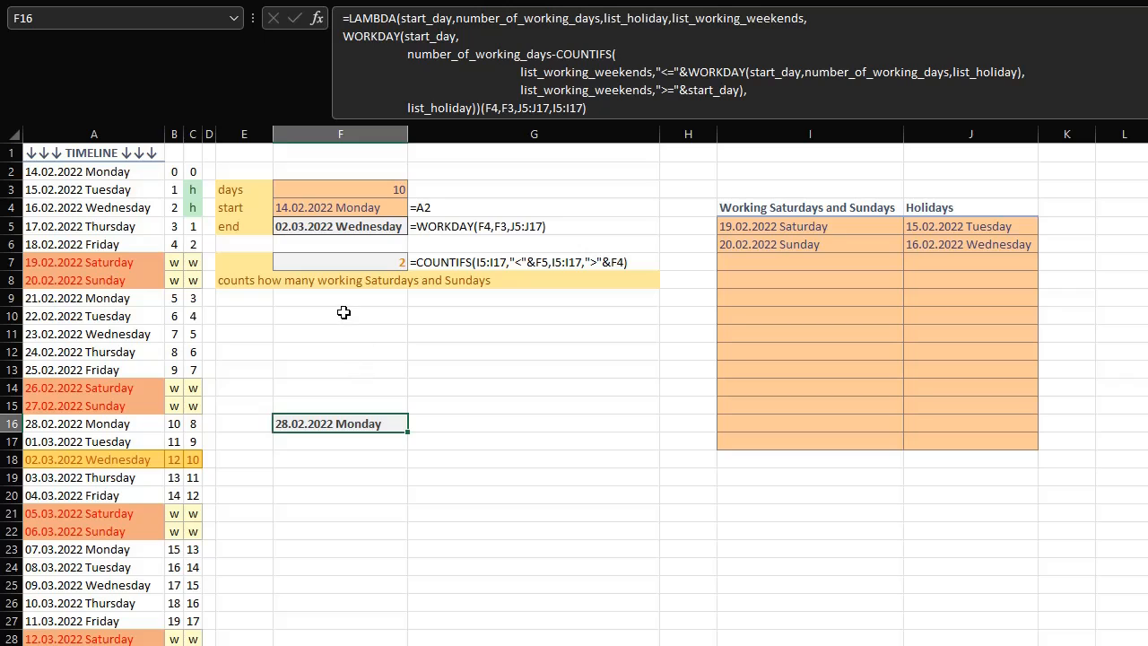
# Step: Inspect the four parameters and the calculation part of the LAMBDA formula in F16
pyautogui.doubleClick(347, 424)
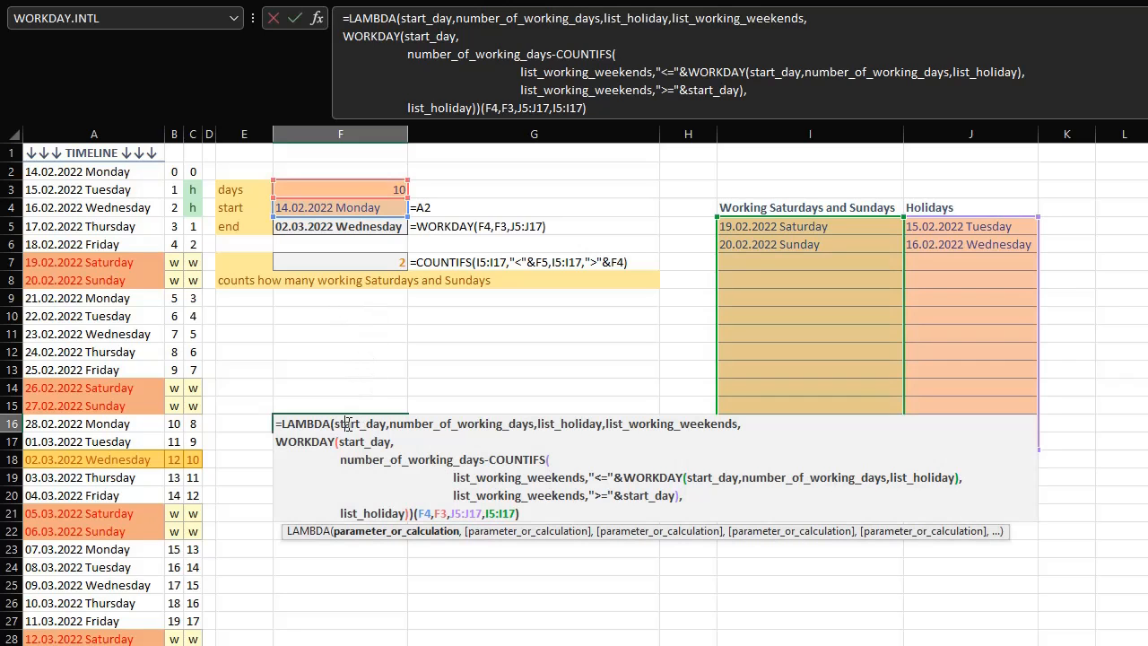
pyautogui.click(394, 531)
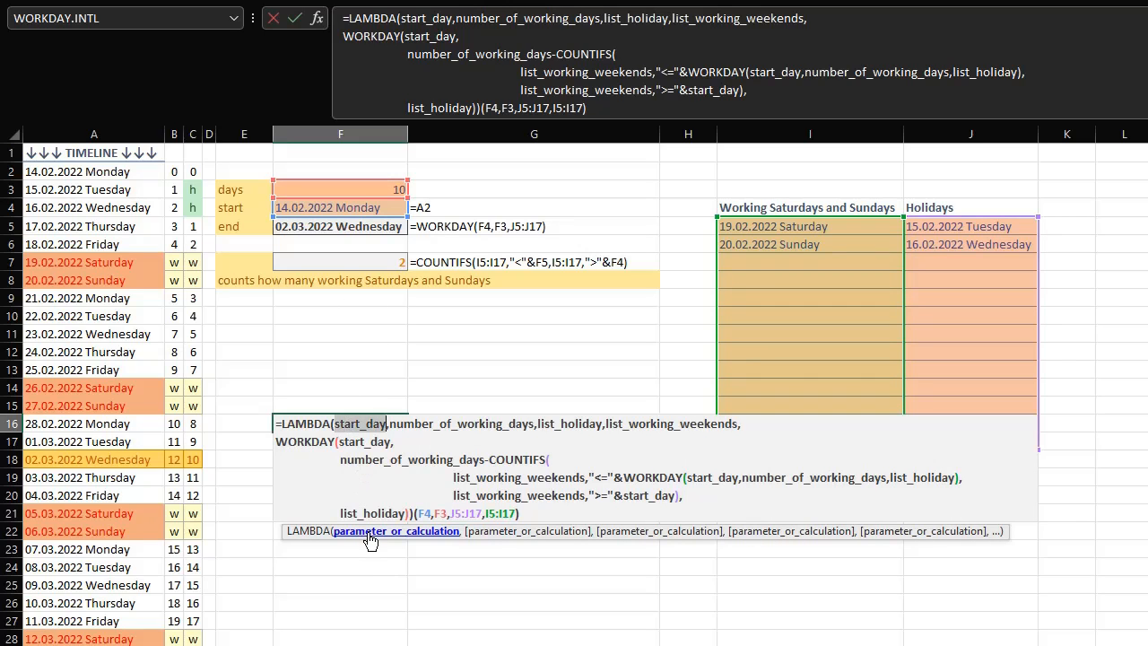
pyautogui.click(496, 536)
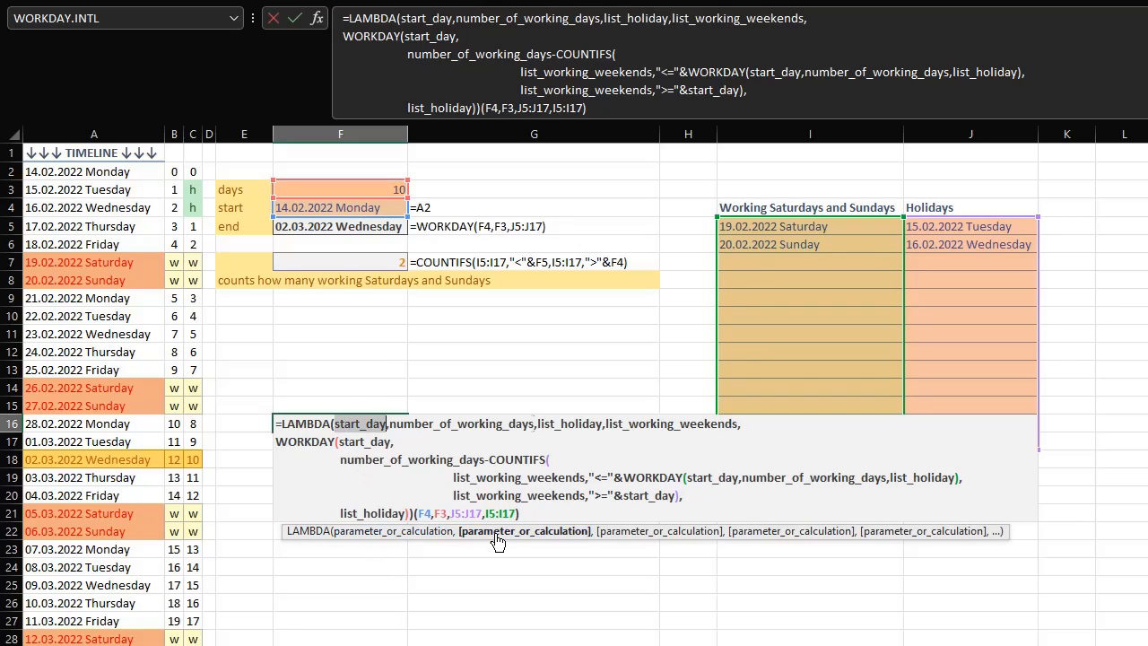
pyautogui.click(627, 536)
pyautogui.click(788, 536)
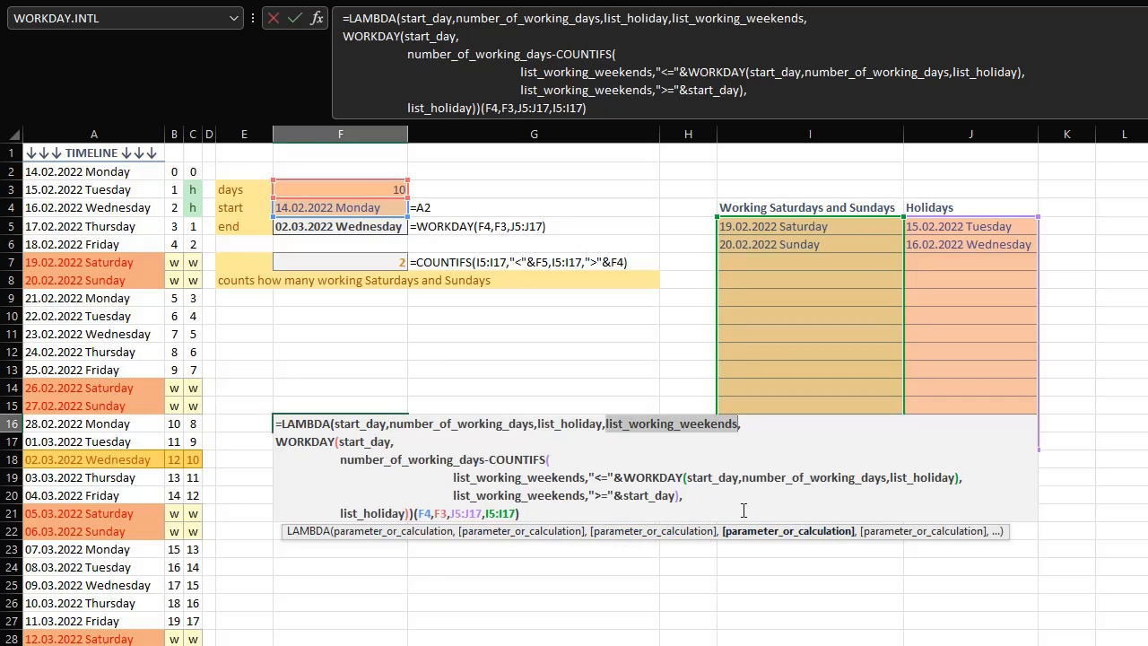
pyautogui.click(883, 536)
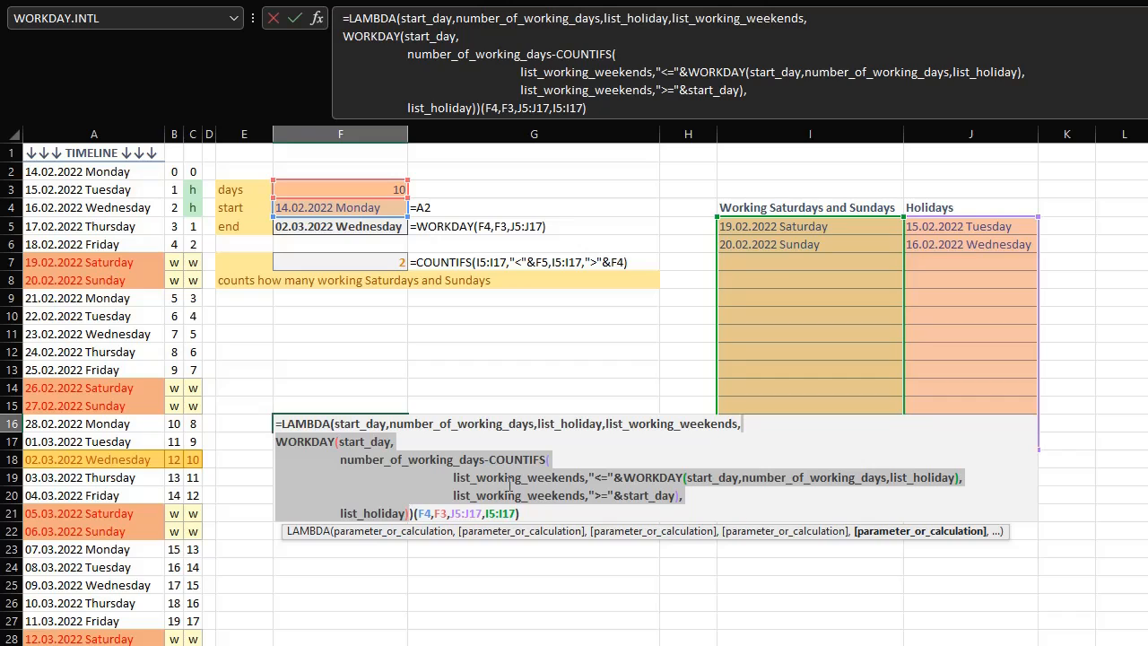
# Step: Inspect the outer WORKDAY function's arguments inside the LAMBDA formula and the cell references F4, F3, J5:J17 and I5:I17 passed to it
pyautogui.click(366, 441)
pyautogui.click(375, 535)
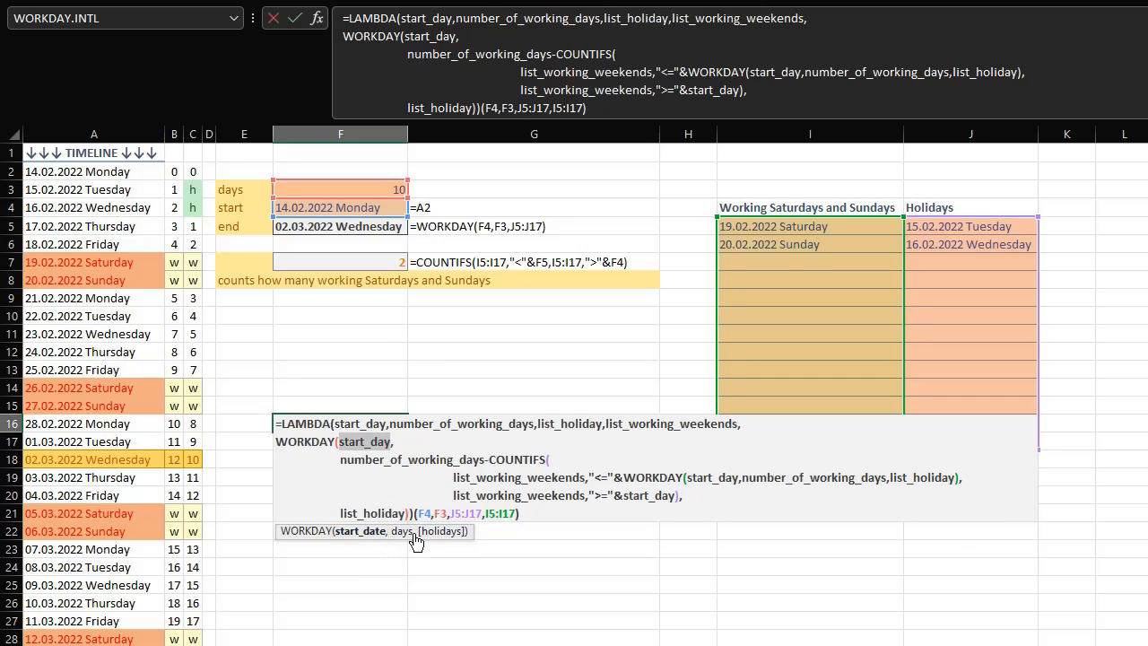
pyautogui.click(408, 538)
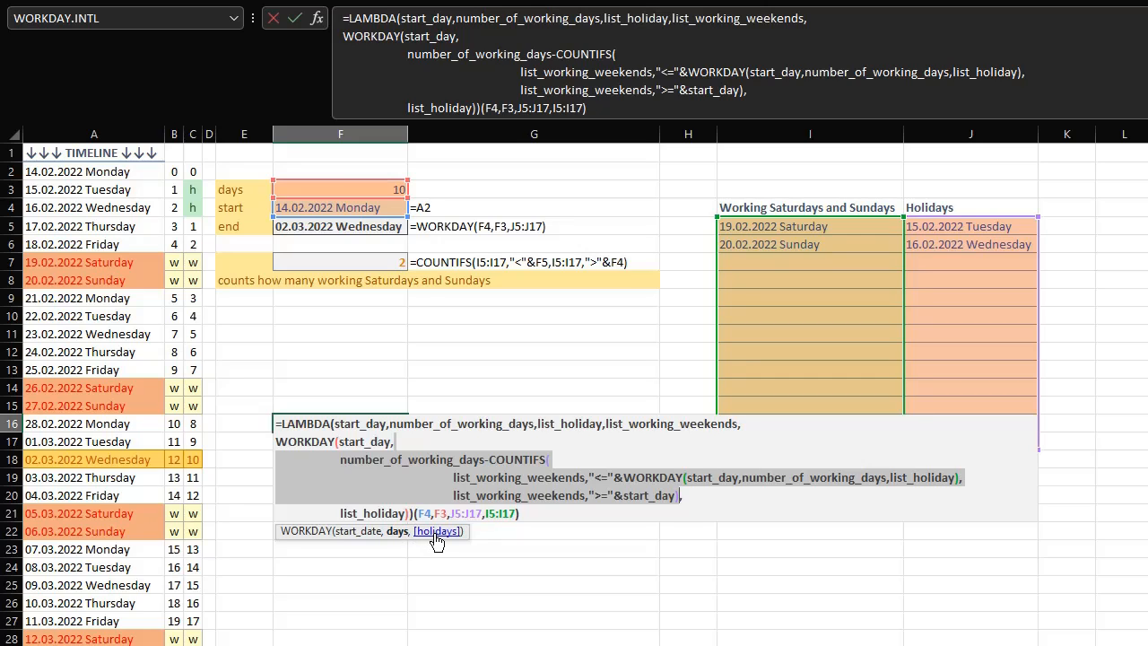
pyautogui.click(437, 531)
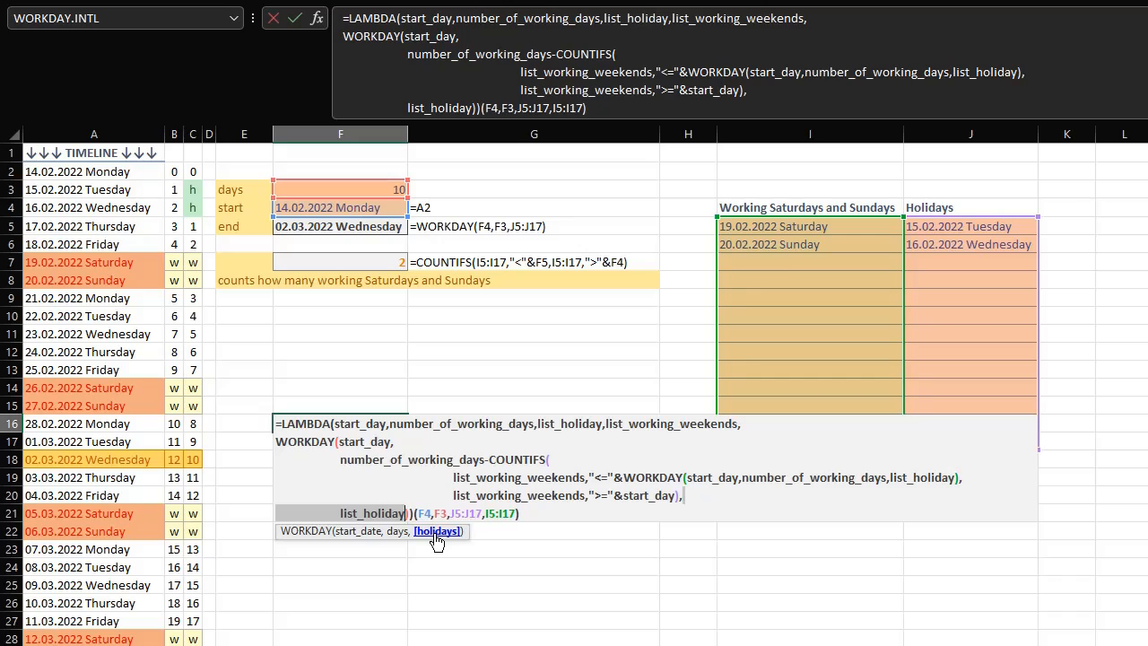
pyautogui.click(426, 515)
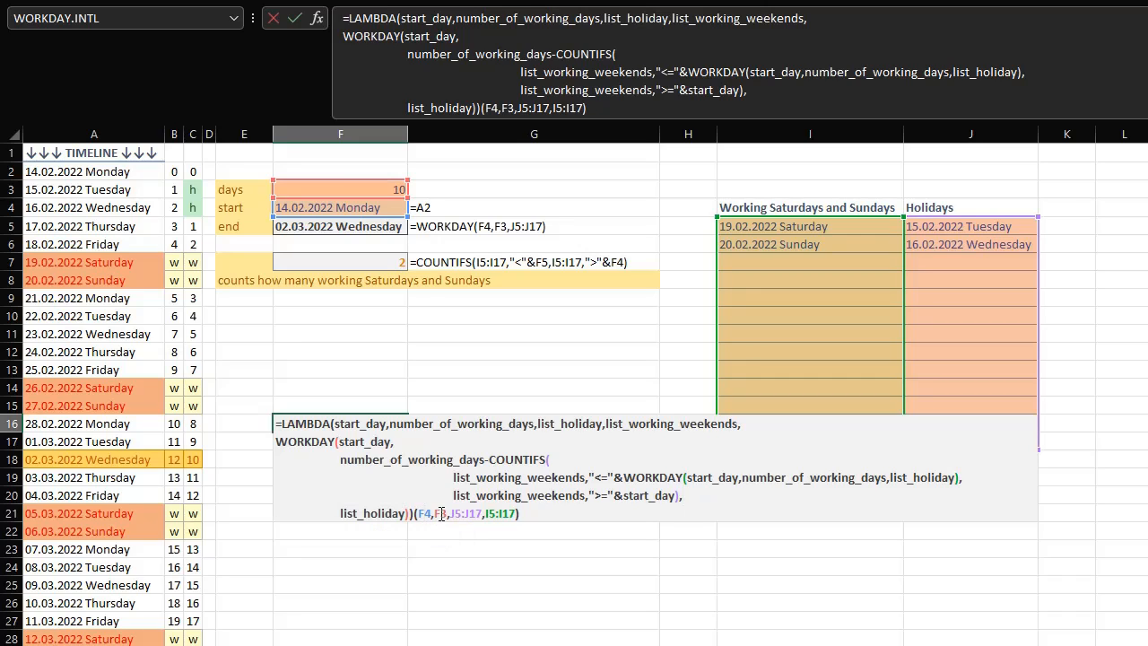
pyautogui.click(442, 514)
pyautogui.click(461, 515)
pyautogui.click(503, 513)
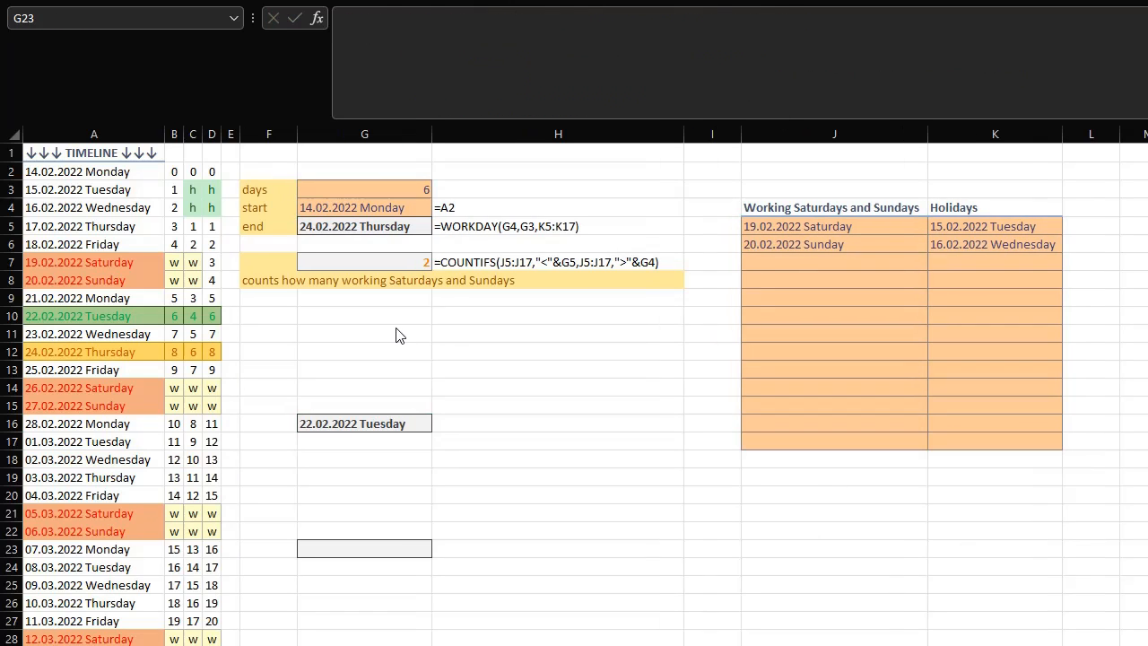
# Step: Copy the LAMBDA definition from the formula in G16, without the cell references passed to it at the end
pyautogui.click(402, 543)
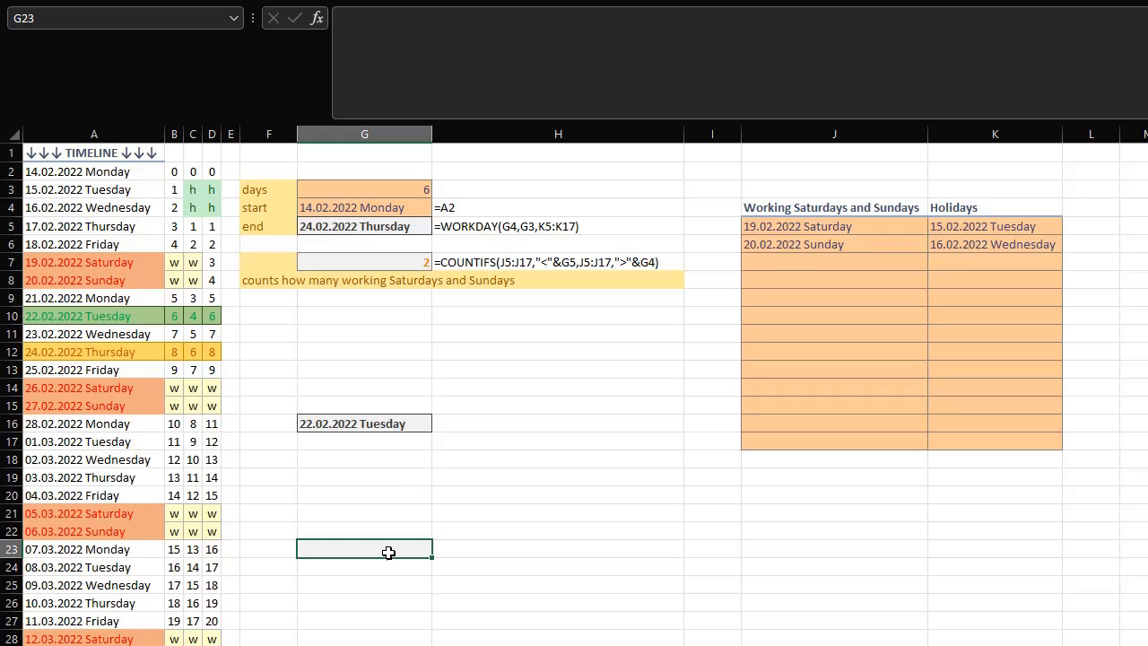
pyautogui.doubleClick(389, 424)
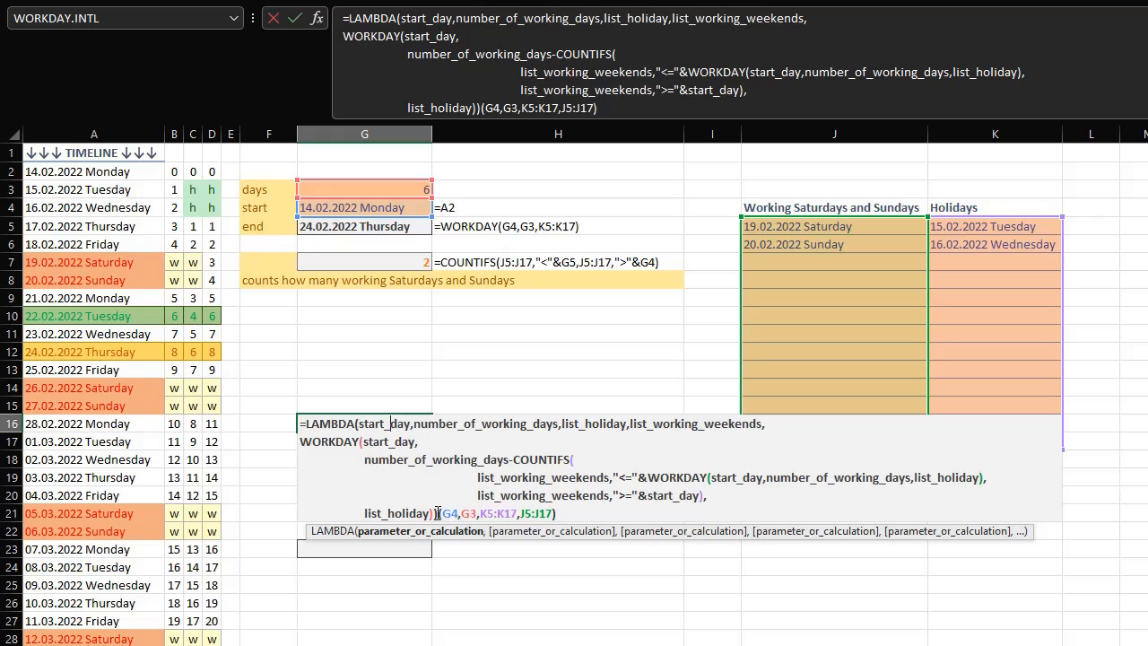
pyautogui.moveTo(436, 513); pyautogui.dragTo(301, 426)
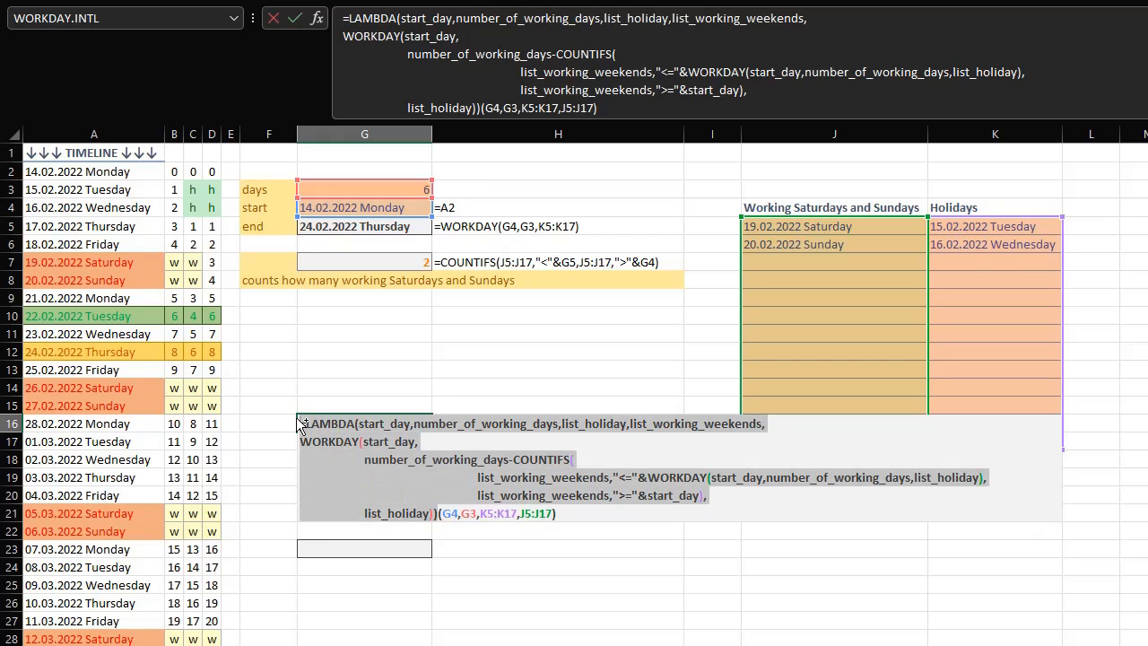
pyautogui.press('Return')
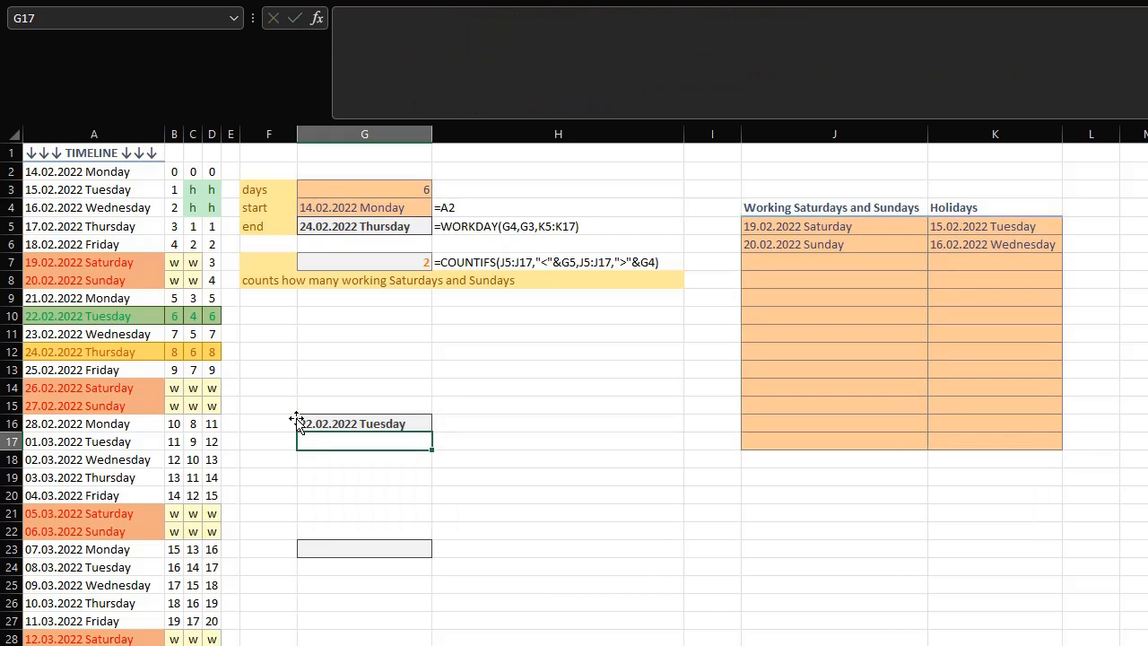
# Step: Define a workbook-scoped name WorkDayWeekend that refers to the copied LAMBDA definition
pyautogui.hotkey('ctrl', 'F3')
pyautogui.click(474, 185)
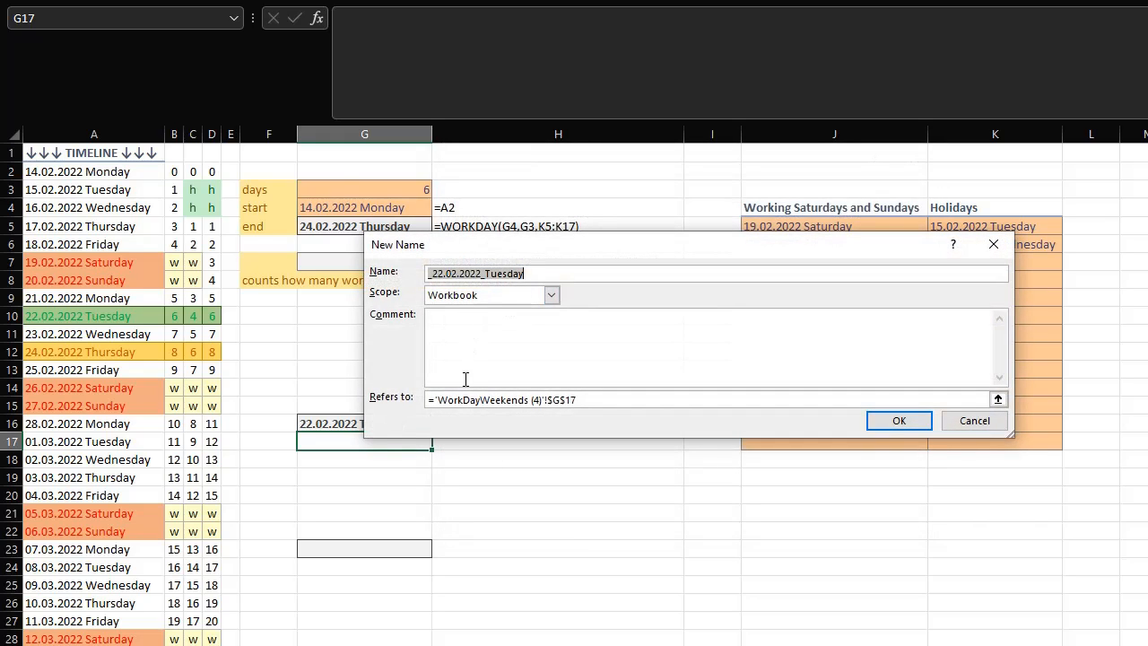
pyautogui.write('WorkDayW')
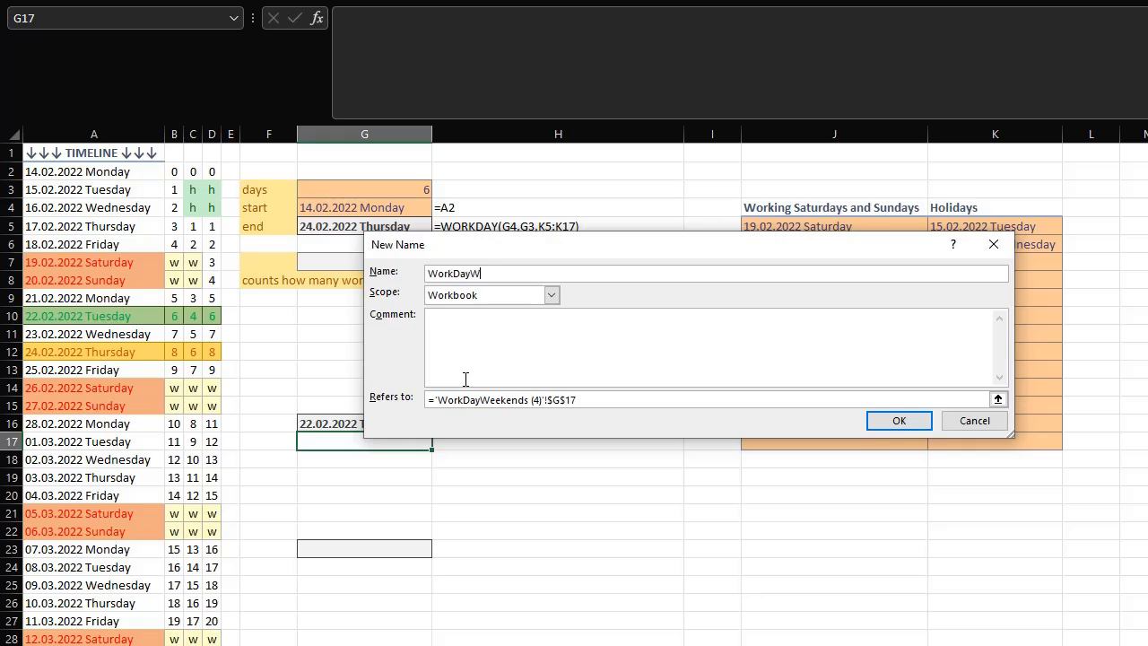
pyautogui.write('eekend')
pyautogui.moveTo(602, 399); pyautogui.dragTo(281, 391)
pyautogui.hotkey('ctrl', 'v')
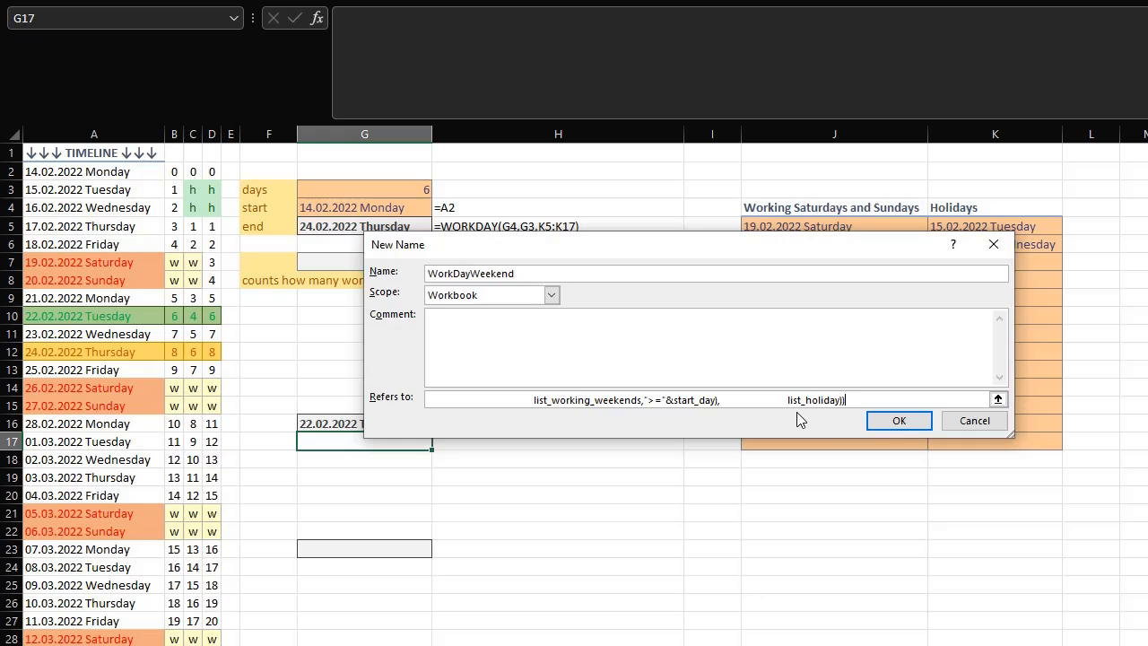
pyautogui.click(901, 421)
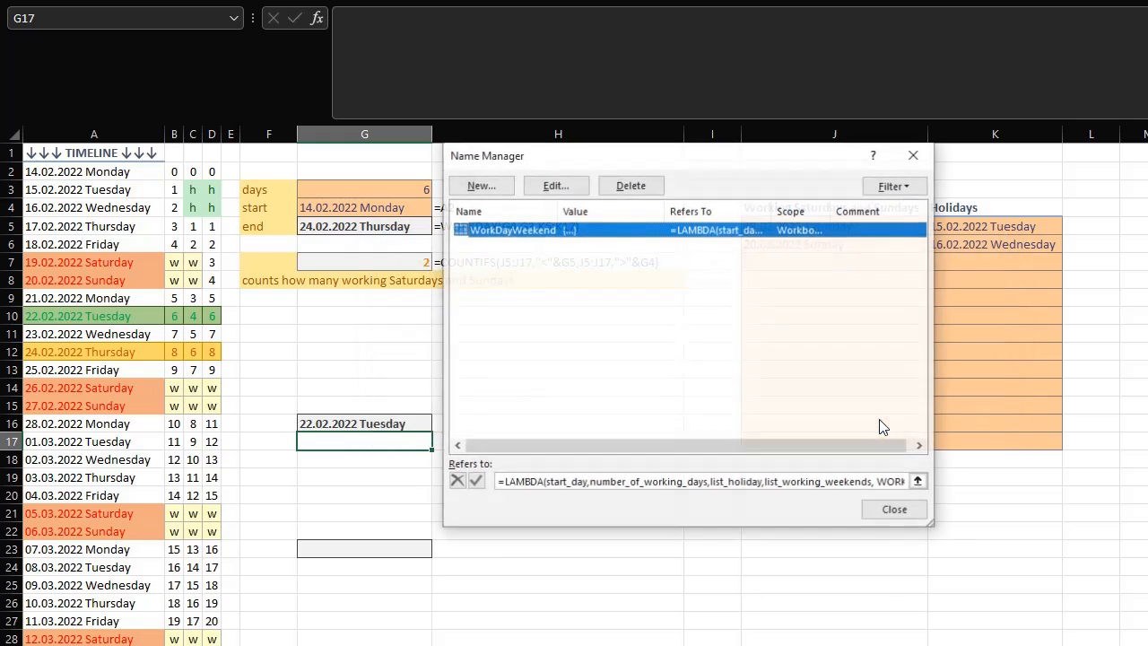
pyautogui.click(894, 510)
# Step: Begin a WorkDayWeekend formula in G23 with G4 as the start day and G3 as the number of working days
pyautogui.click(335, 549)
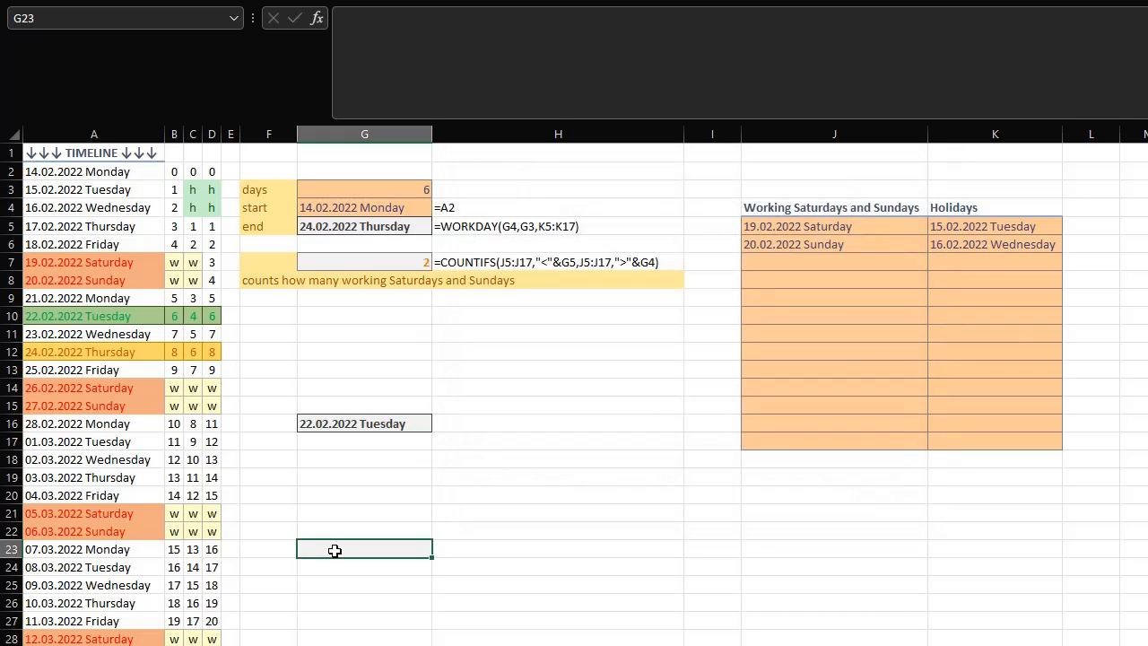
pyautogui.write('=wor')
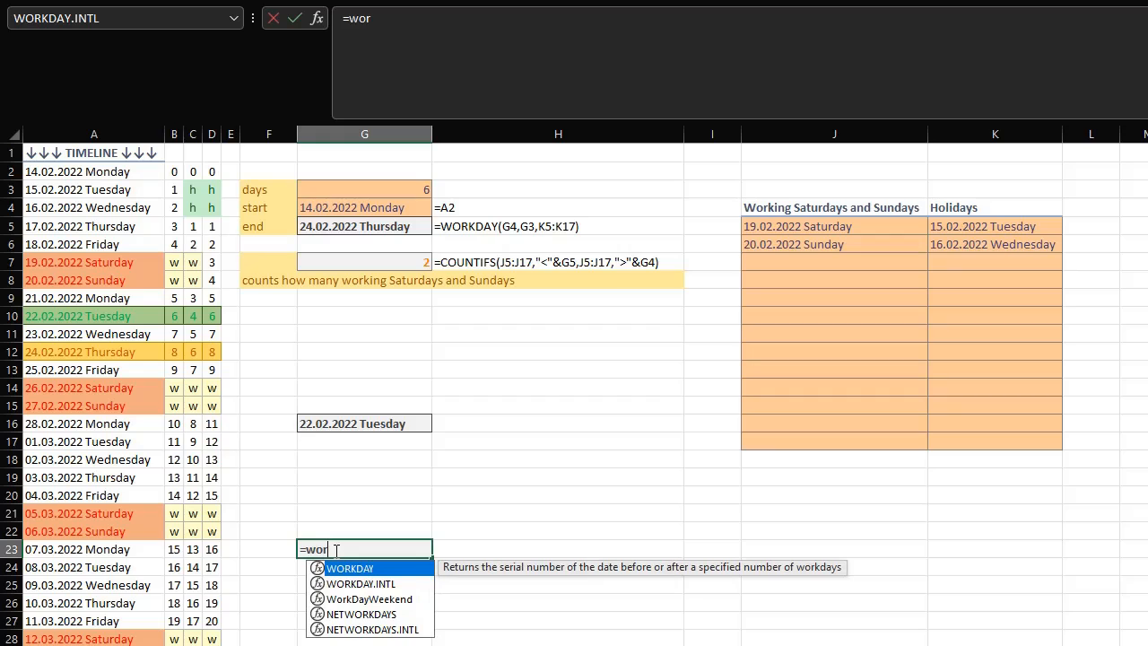
pyautogui.press('Down')
pyautogui.press('Down')
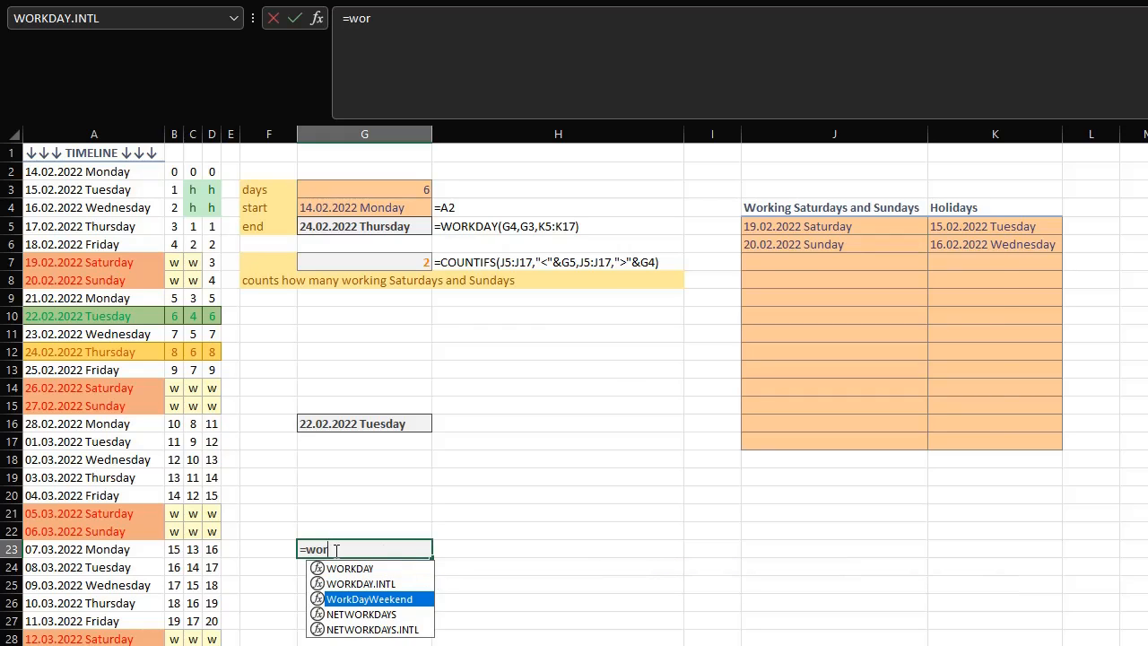
pyautogui.press('Tab')
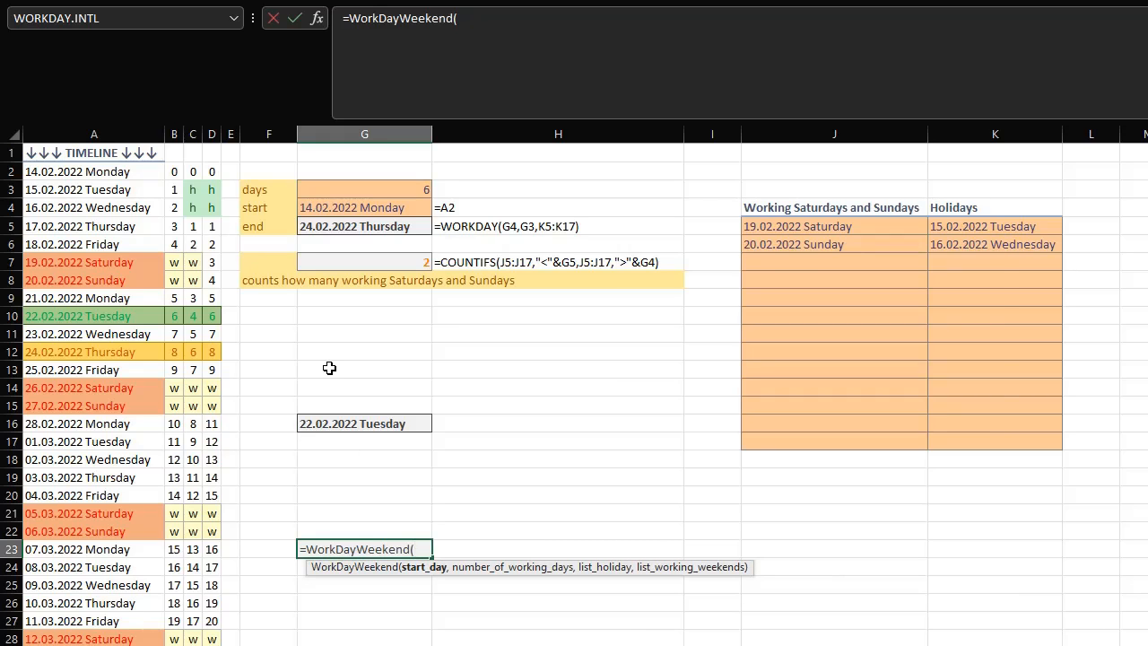
pyautogui.click(369, 210)
pyautogui.write(',')
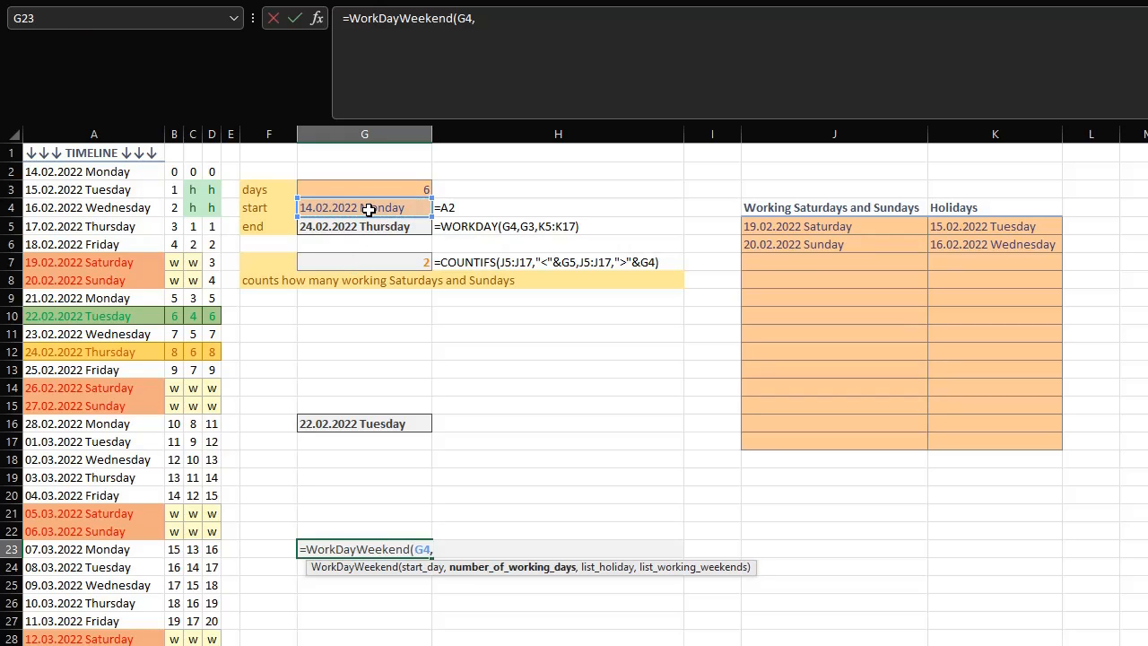
pyautogui.click(378, 193)
pyautogui.write(',')
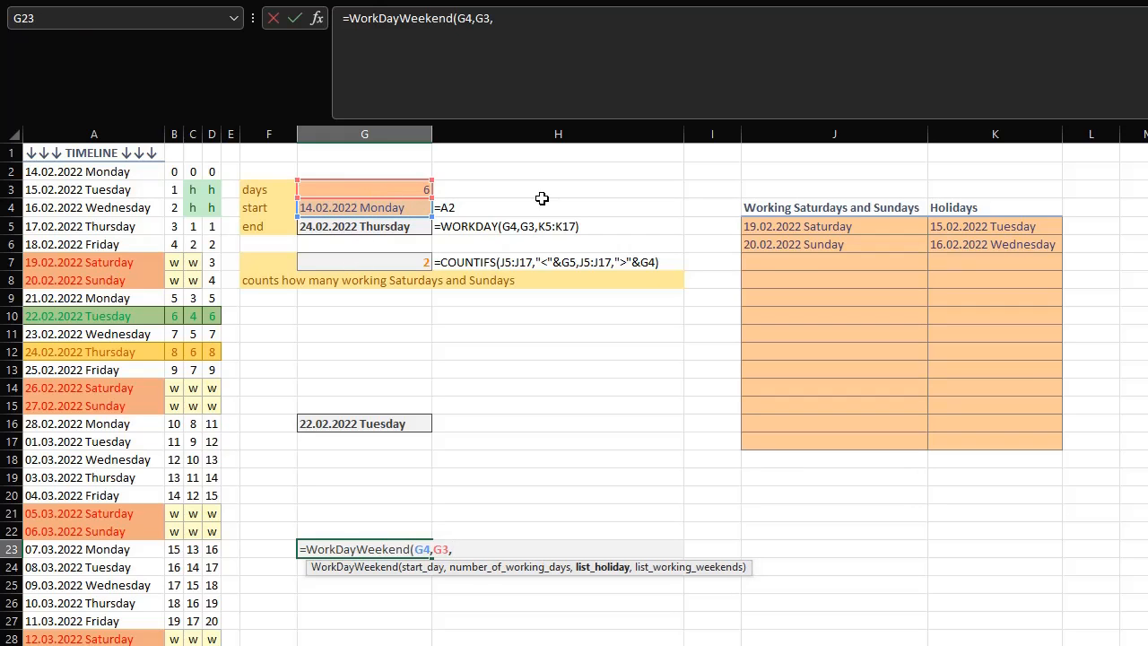
# Step: Complete the G23 formula with K5:K17 as the holiday list and J5:J17 as the list of working weekends
pyautogui.moveTo(995, 224); pyautogui.dragTo(994, 441)
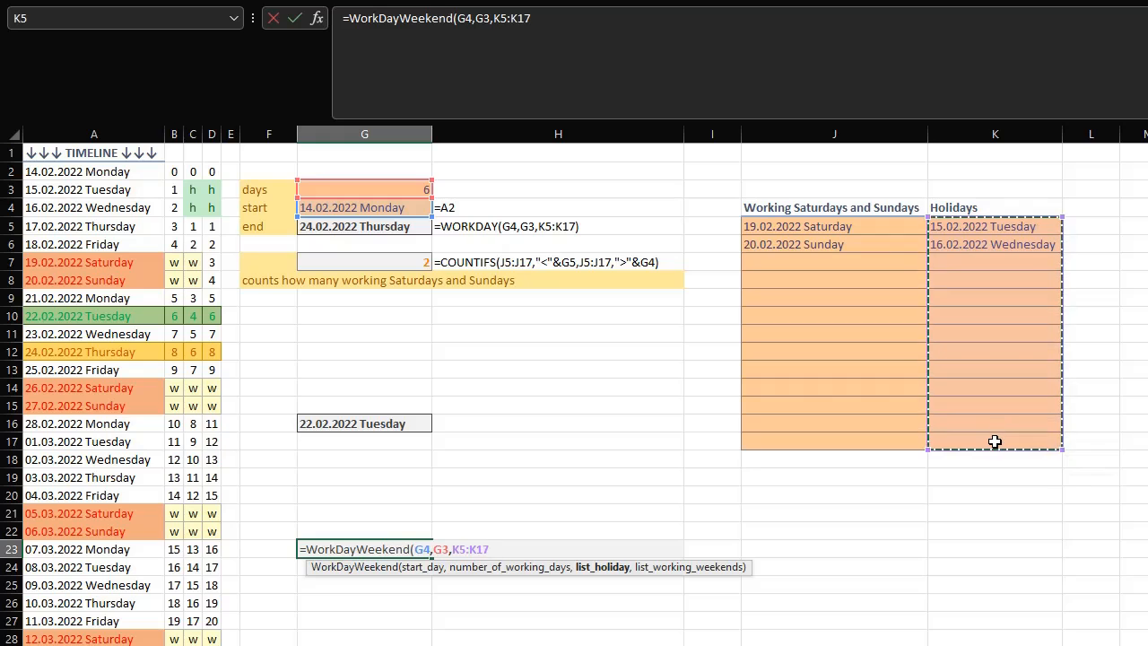
pyautogui.write(',')
pyautogui.moveTo(832, 225); pyautogui.dragTo(832, 443)
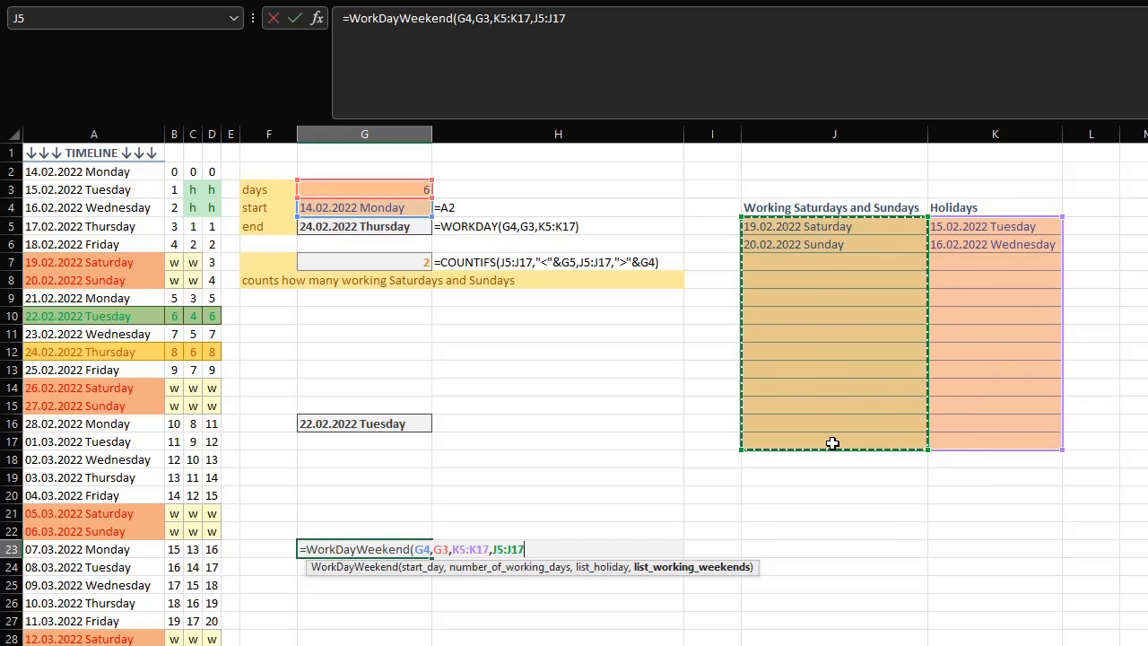
pyautogui.write(')')
pyautogui.press('Return')
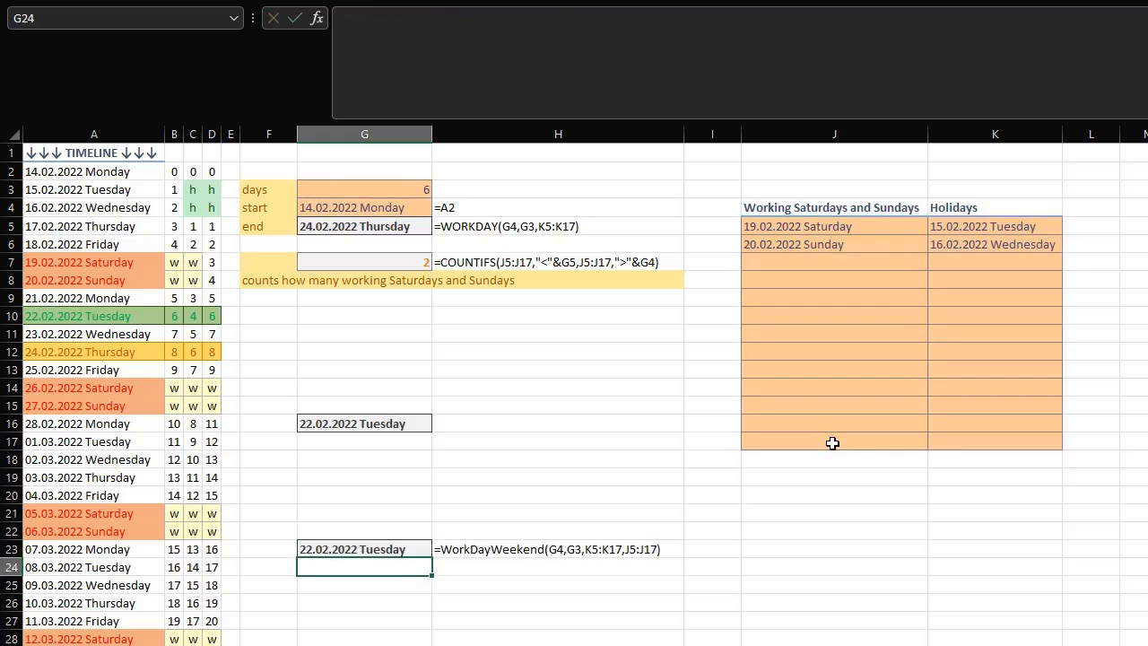
# Step: Test the end date formulas by setting the number of days in G3 to 7, 8 and finally 9
pyautogui.click(377, 191)
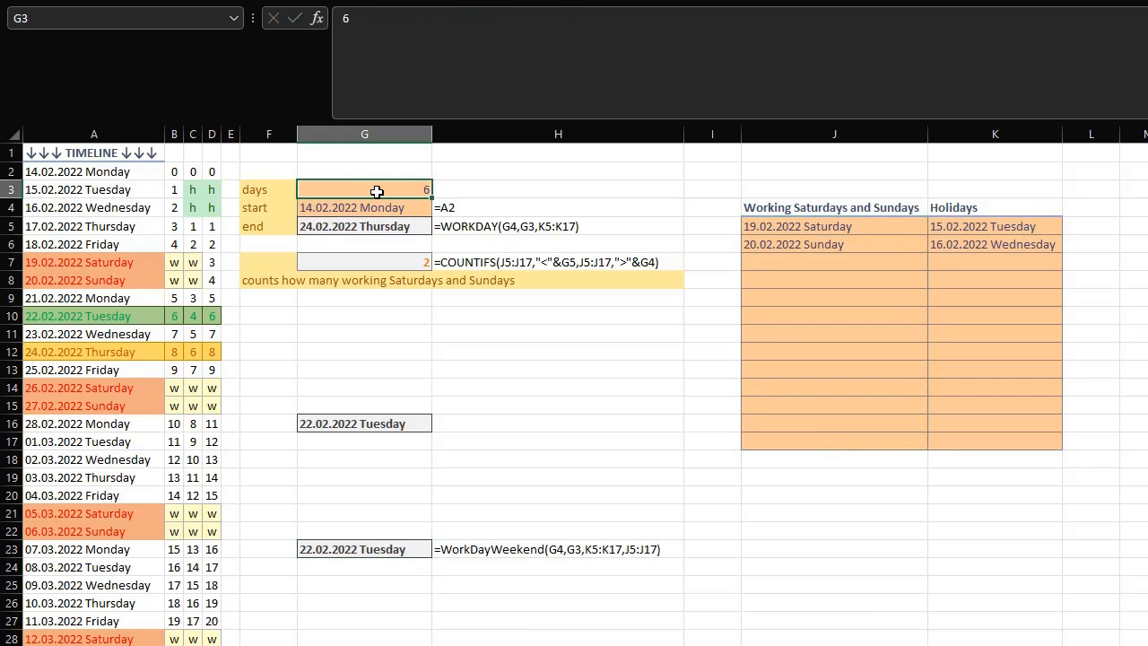
pyautogui.write('7')
pyautogui.press('Return')
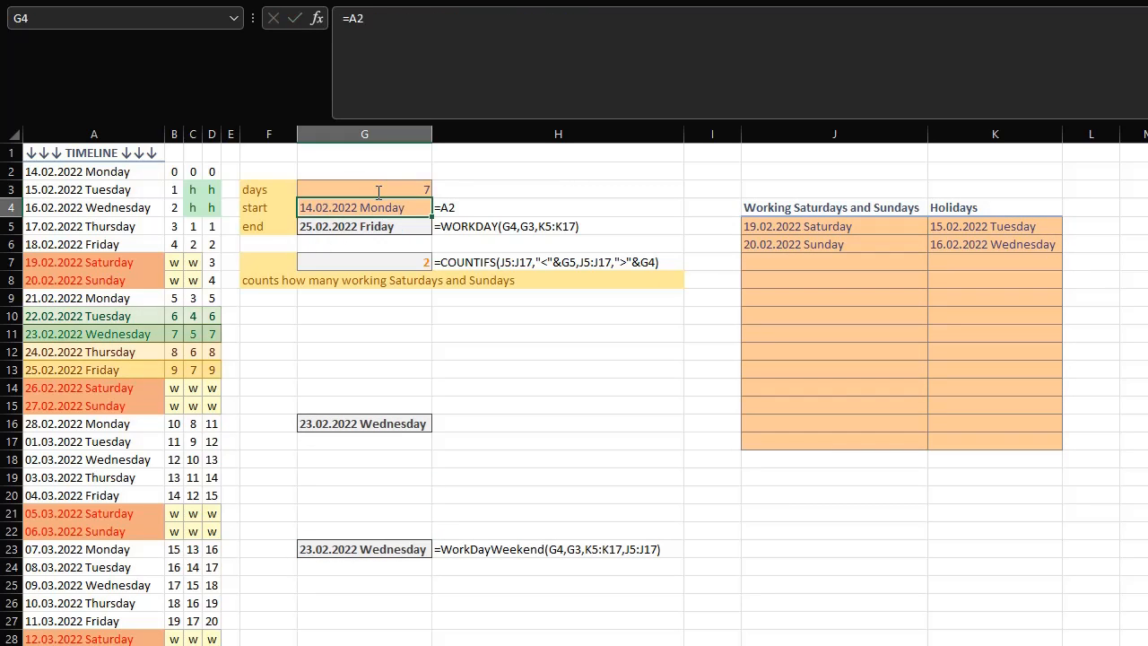
pyautogui.click(374, 190)
pyautogui.write('8')
pyautogui.press('Return')
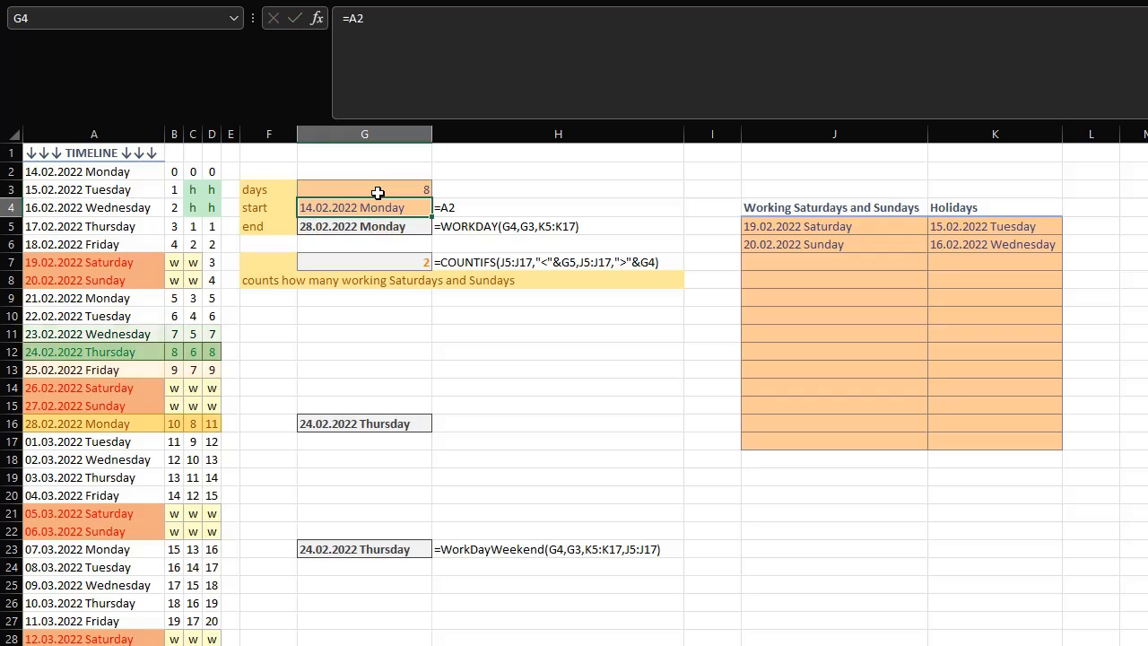
pyautogui.click(381, 191)
pyautogui.write('9')
pyautogui.press('Return')
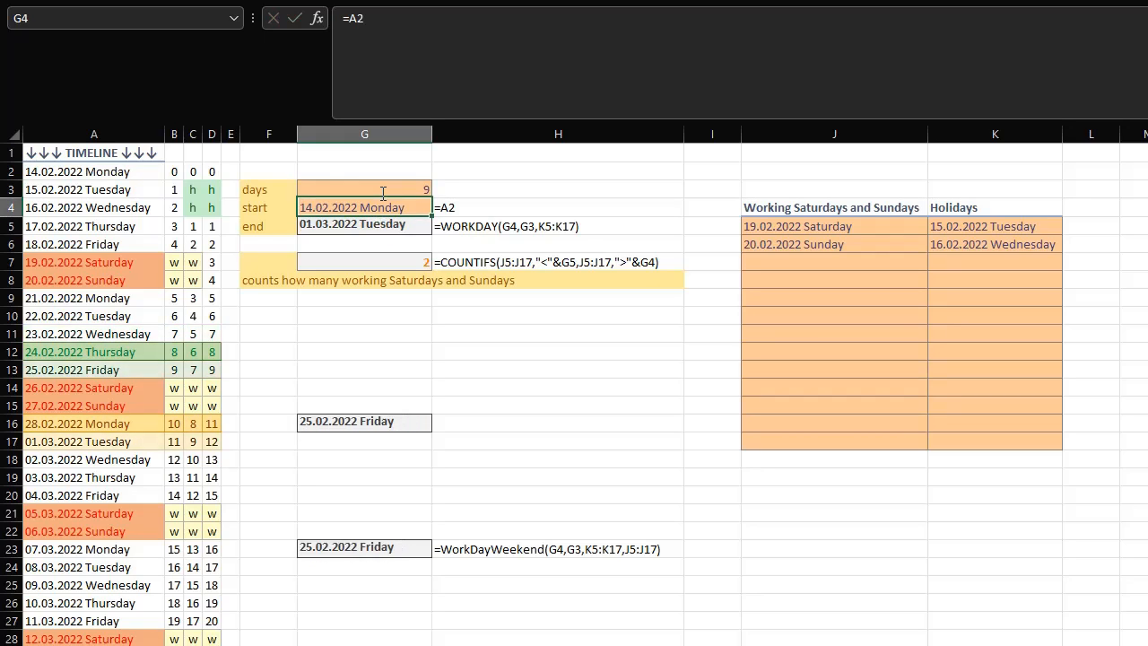
# Step: Clear the 16.02.2022 holiday in K6 to test the end date formulas, and undo the deletion
pyautogui.click(976, 249)
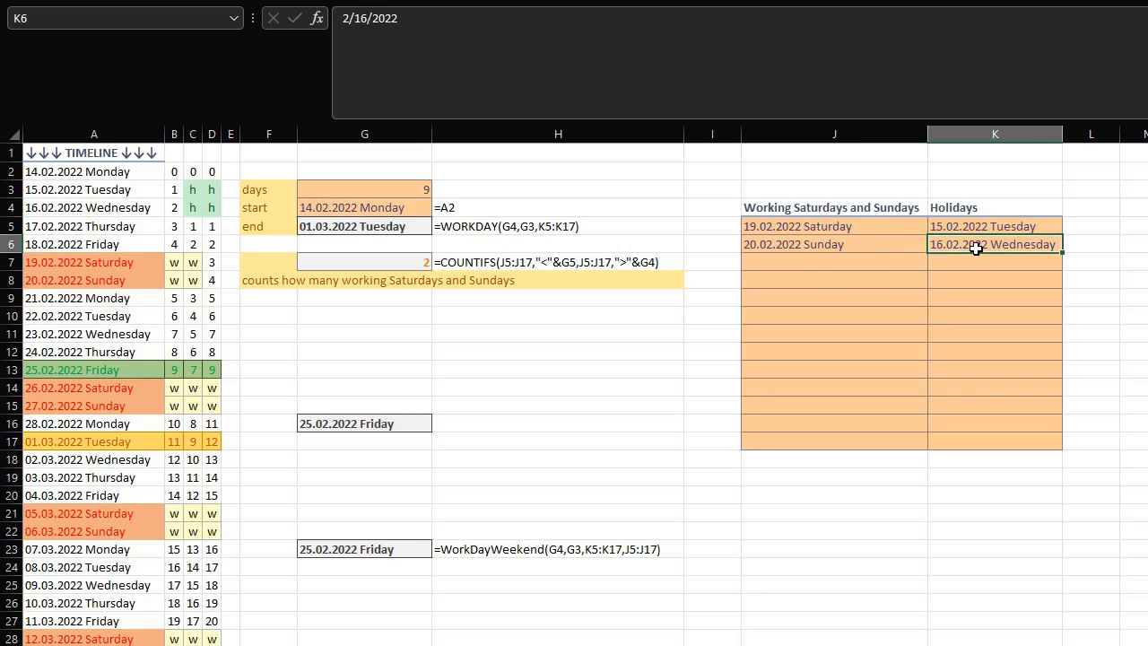
pyautogui.press('Delete')
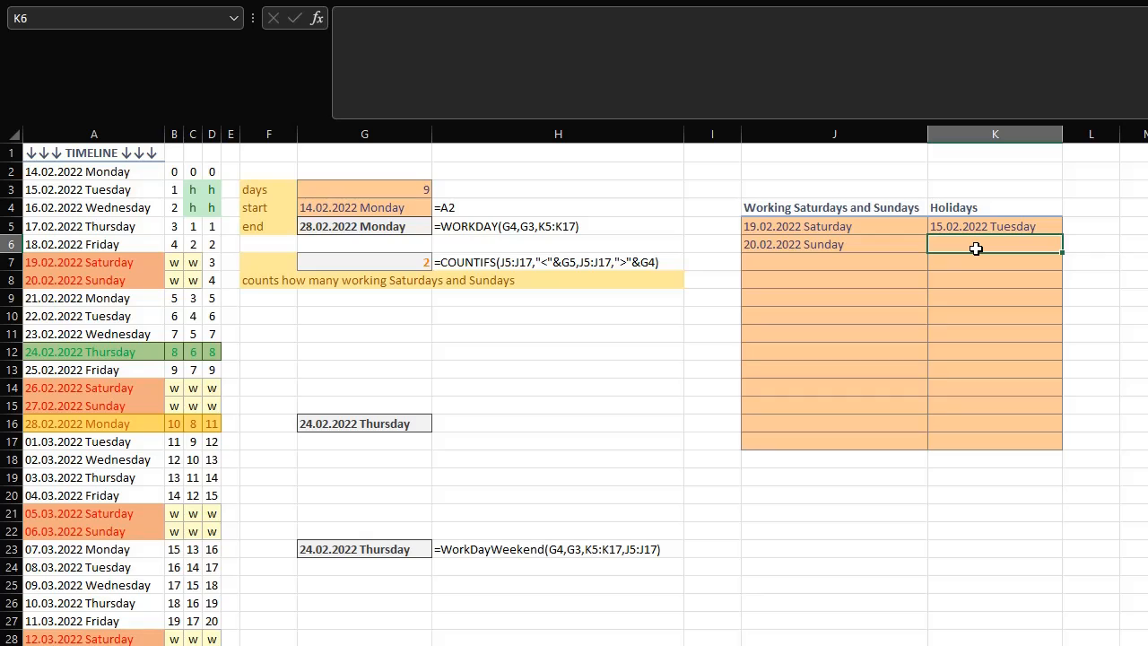
pyautogui.hotkey('ctrl', 'z')
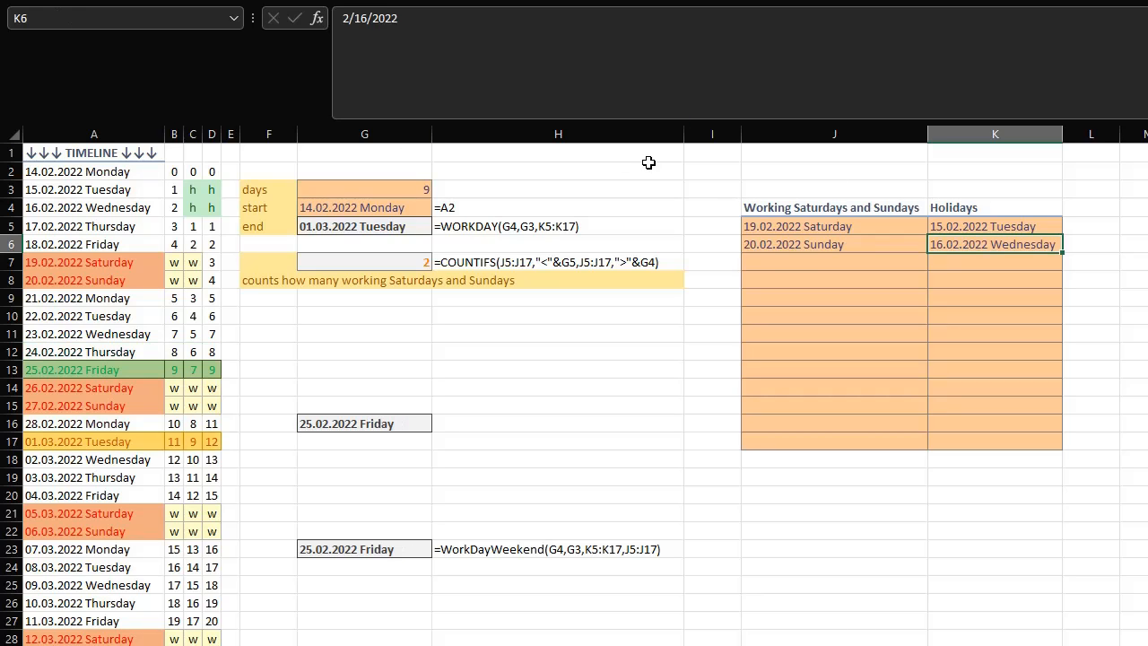
# Step: Clear the working Sunday in J6 and working Saturday in J5 to test the end dates, and undo both deletions
pyautogui.click(768, 246)
pyautogui.press('Delete')
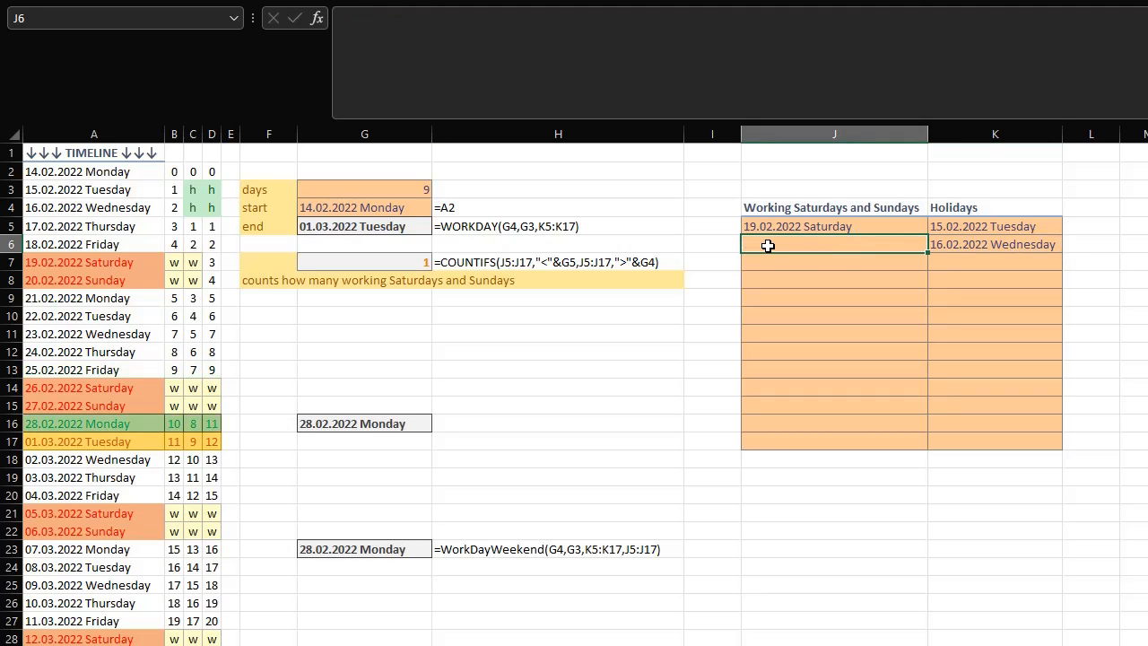
pyautogui.click(768, 226)
pyautogui.press('Delete')
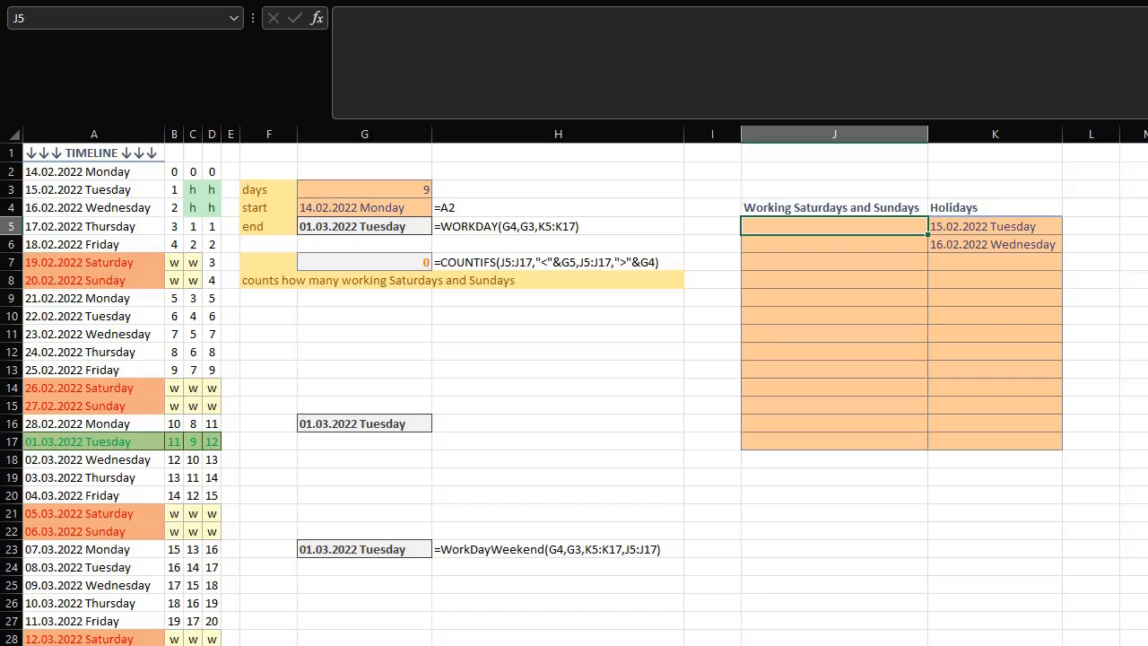
pyautogui.hotkey('ctrl', 'z')
pyautogui.hotkey('ctrl', 'z')
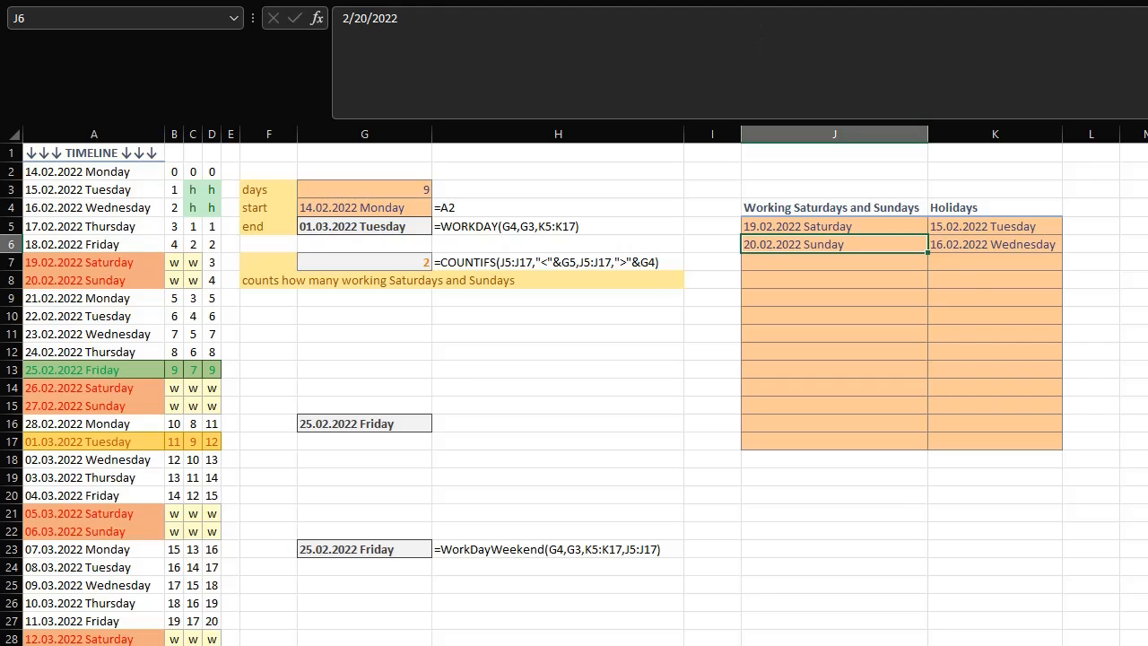
# Step: Open the Visual Basic editor for the workbook
pyautogui.hotkey('alt', 'F11')
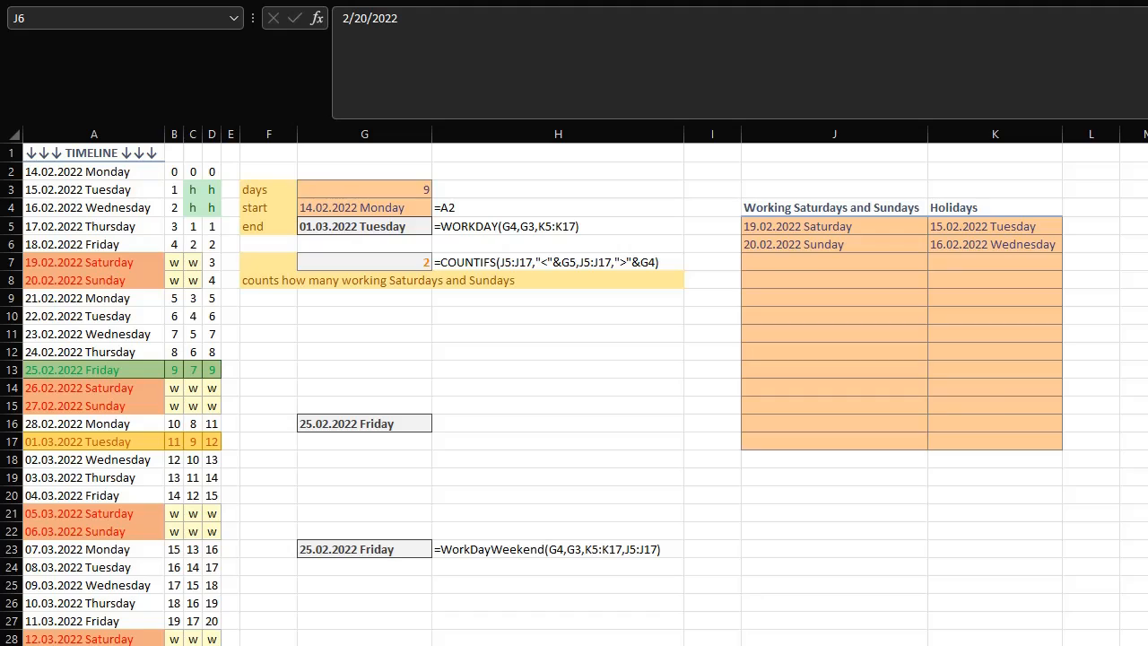